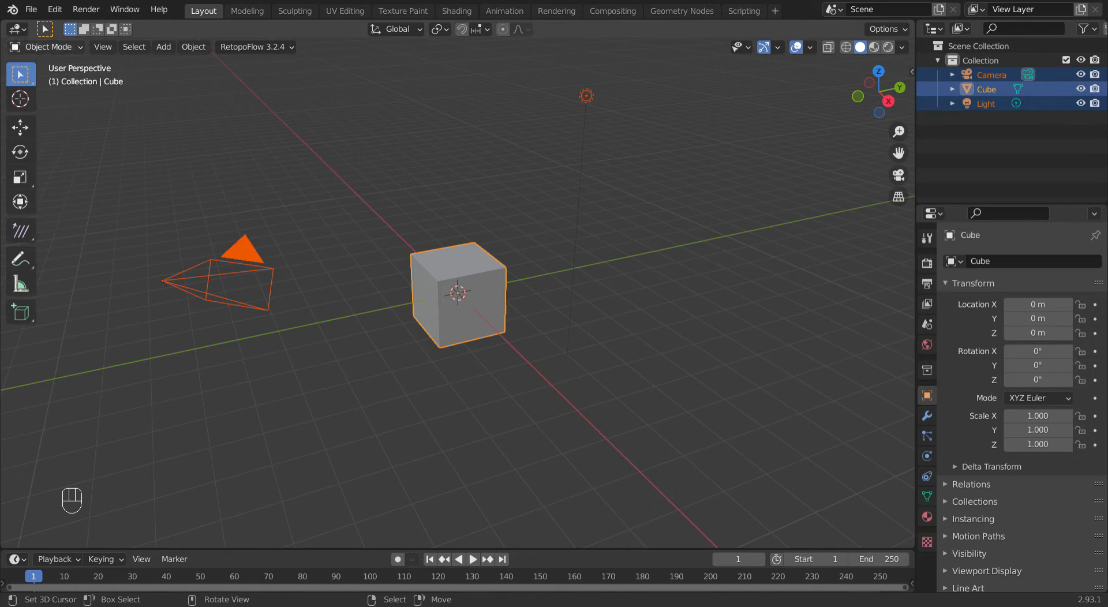
- Open the program's Preferences window
click(54, 9)
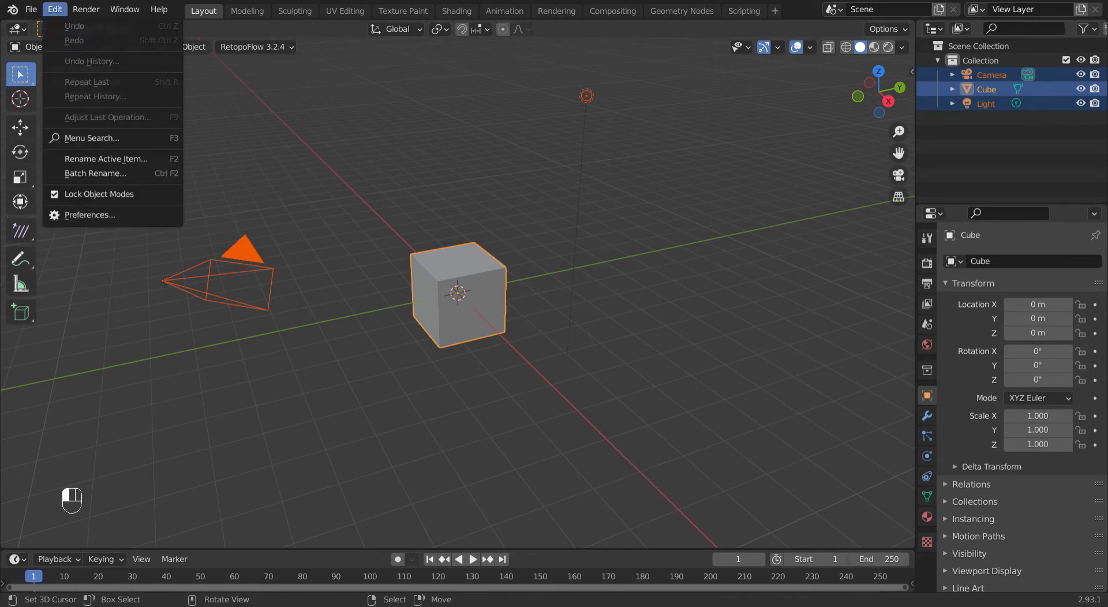
click(92, 215)
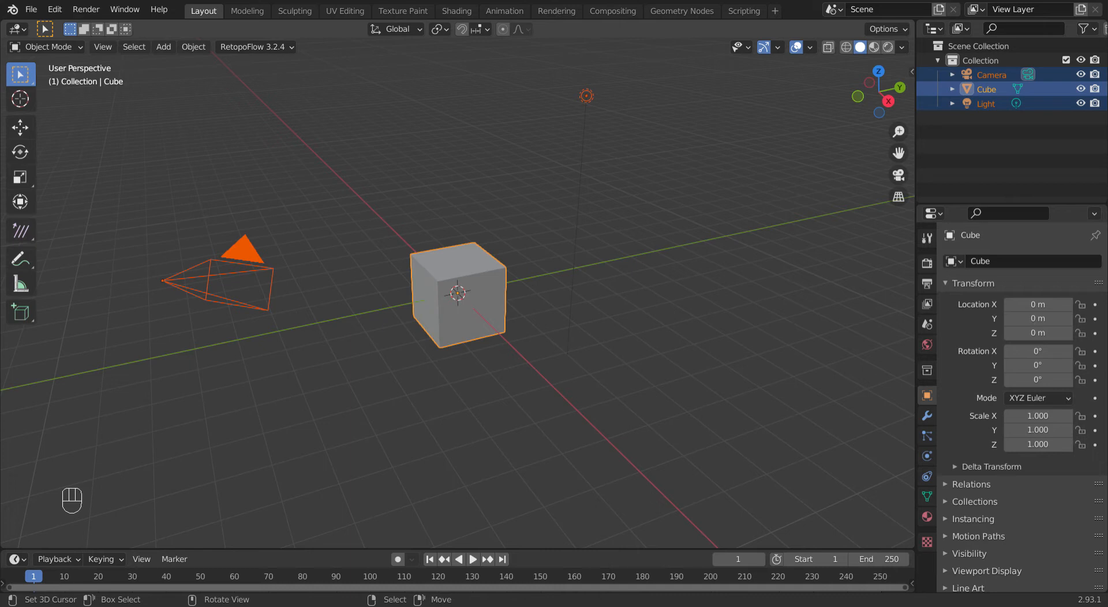
- Bring up the MPFB v2.0-a2 tools in the 3D viewport and expand the New human options
key(n)
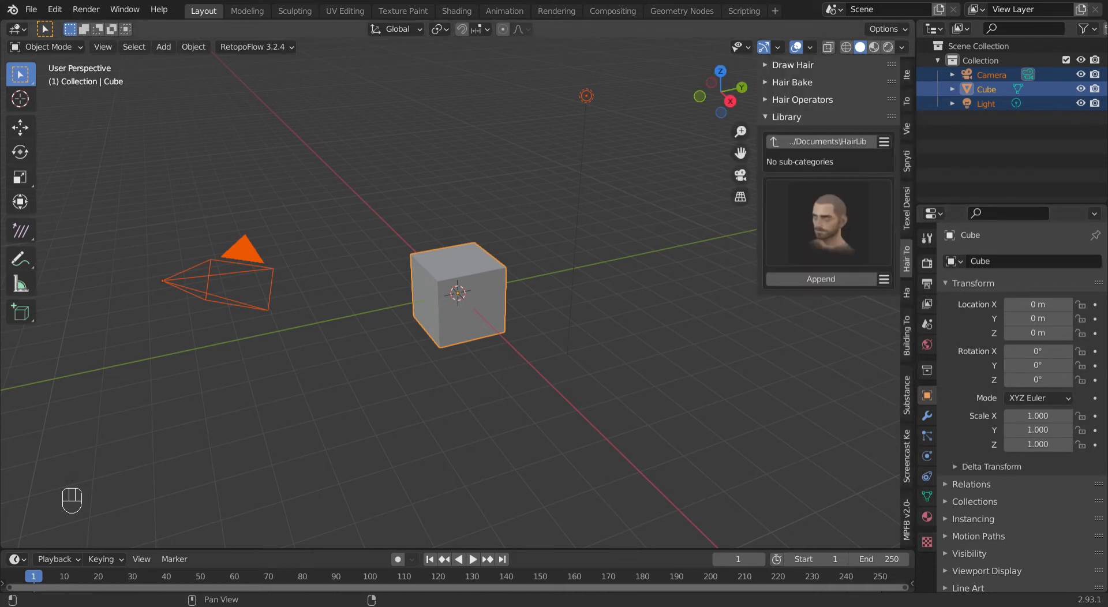
ctrl+scroll(828, 288, down, 4)
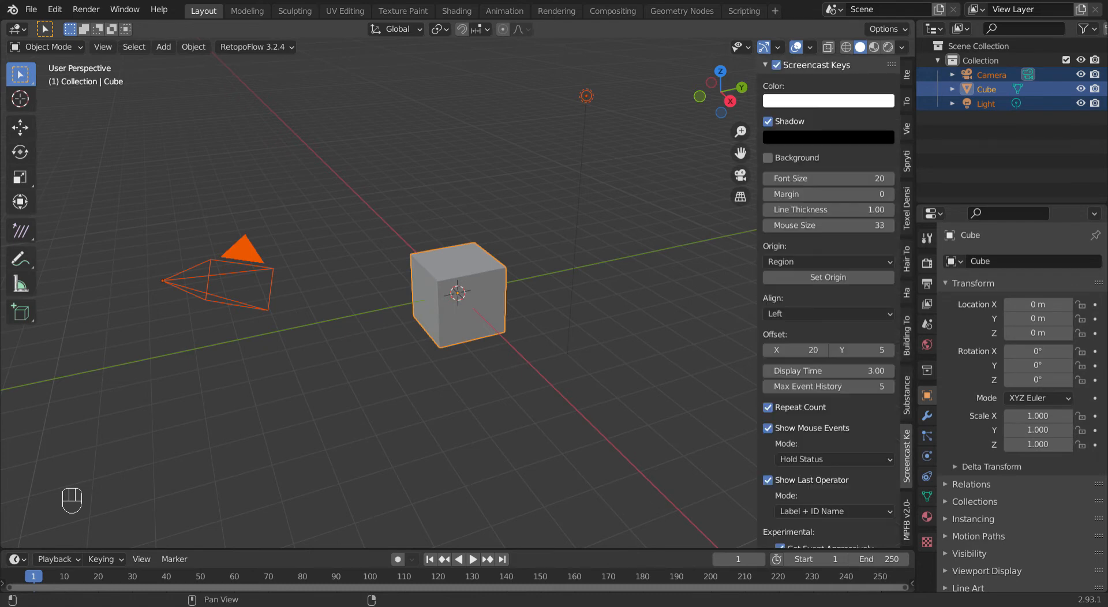
ctrl+scroll(828, 288, down, 1)
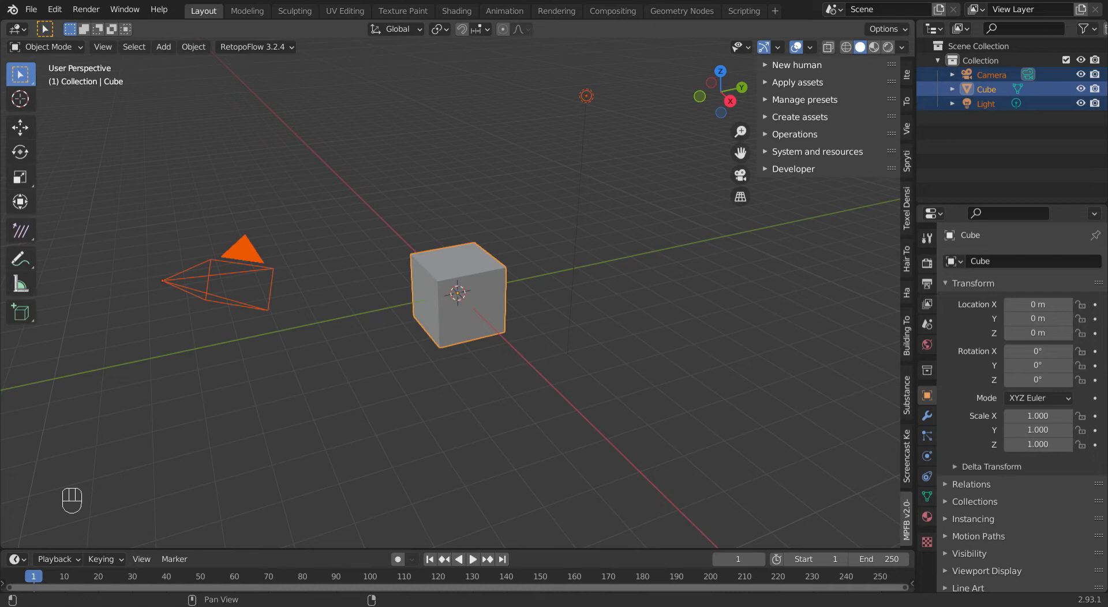
click(796, 66)
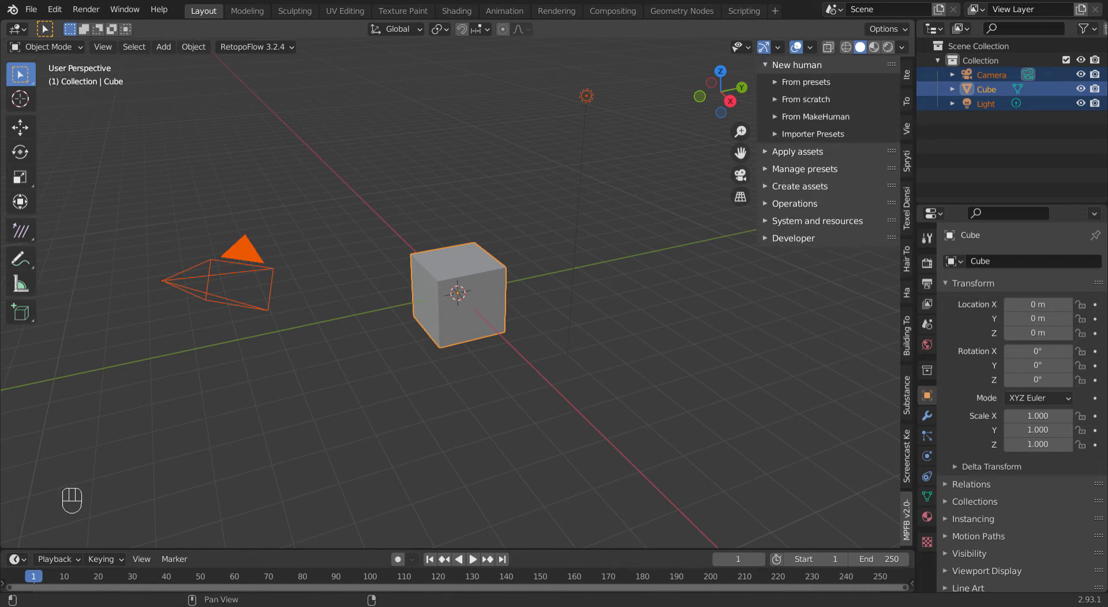
- Delete the selected default cube, camera and light from the scene
key(x)
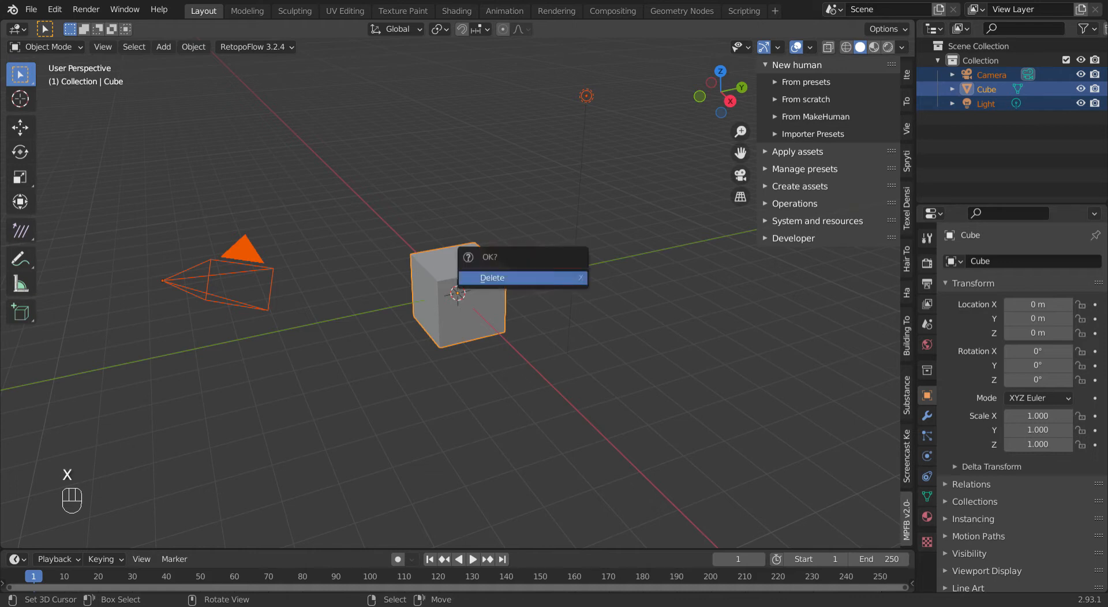
click(492, 278)
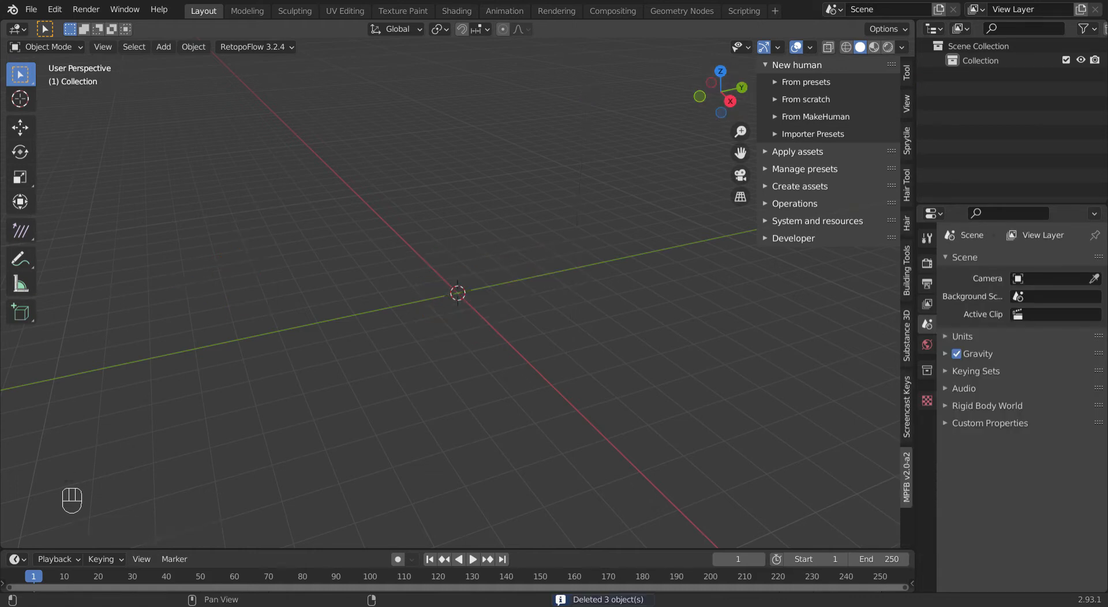
- Create a human from scratch with the default Neutral gender, Young age and Average body phenotype settings
click(805, 82)
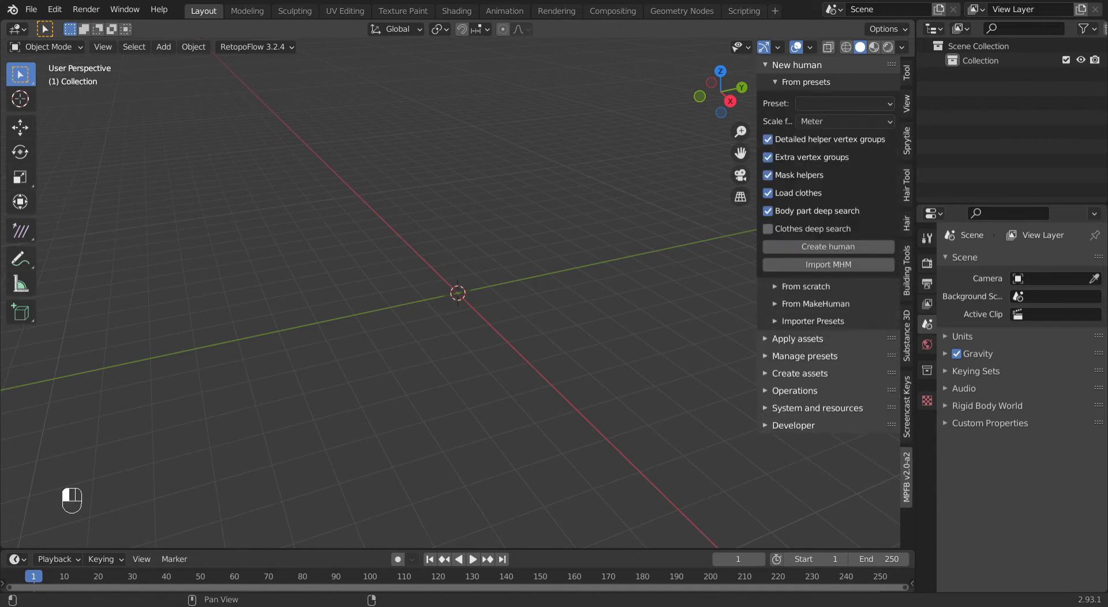
click(806, 82)
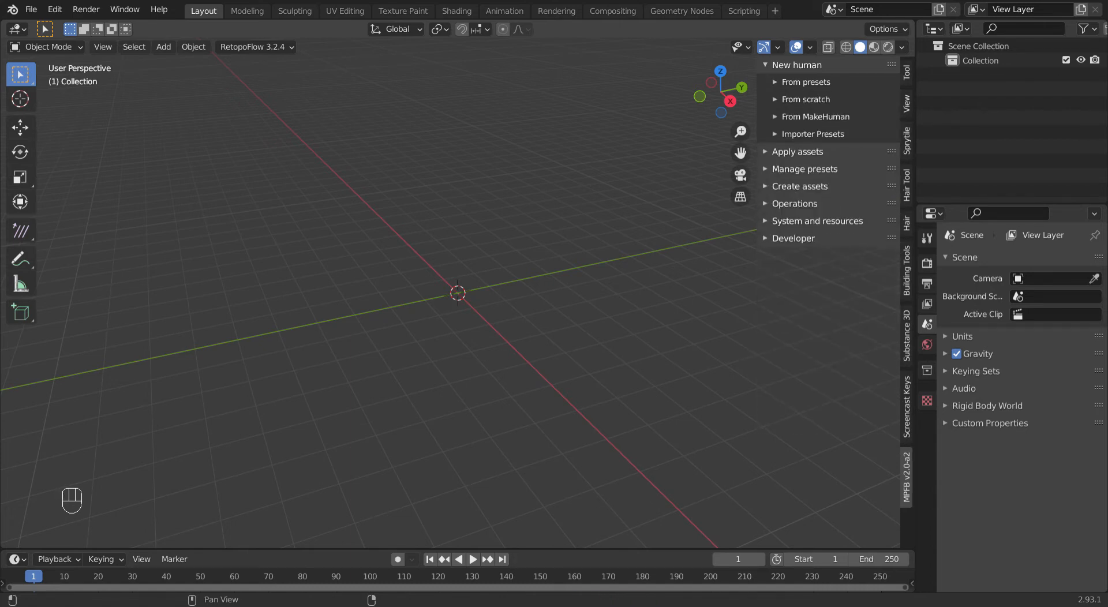
click(805, 99)
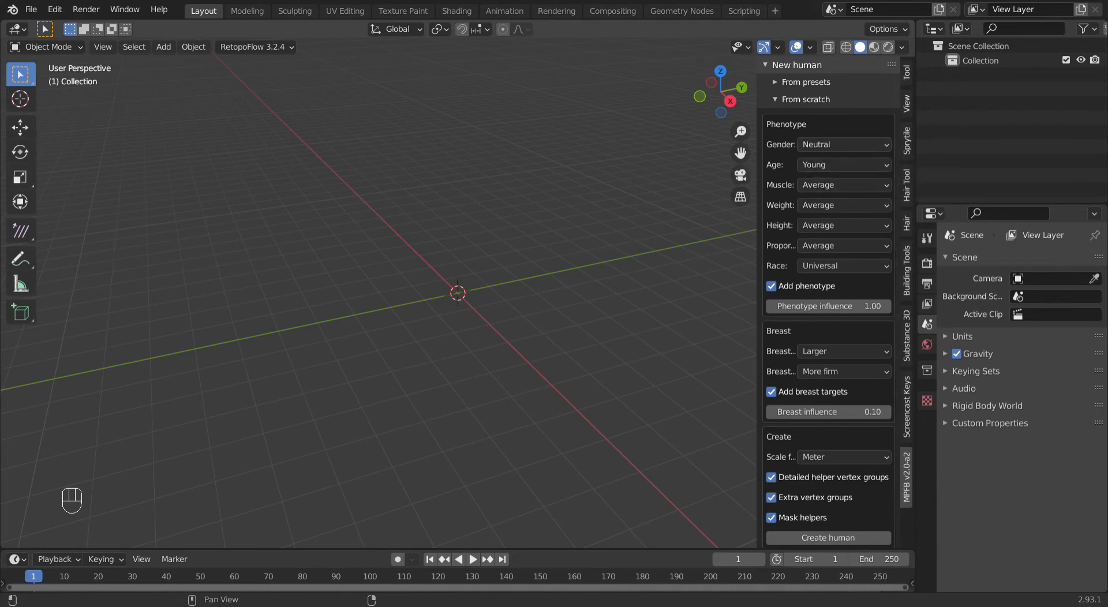
scroll(828, 300, down, 5)
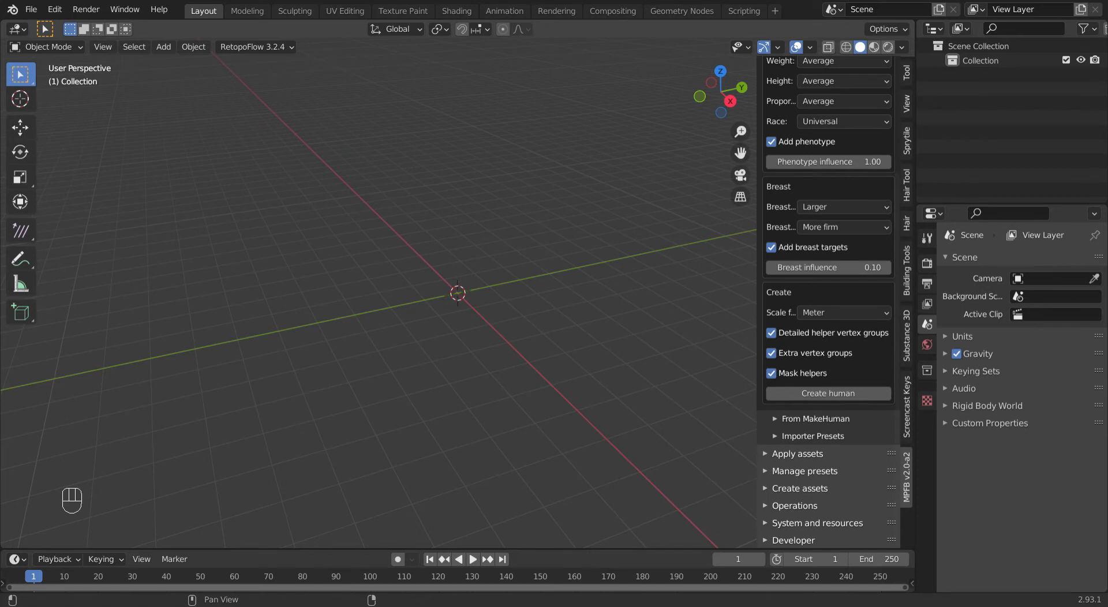
click(828, 393)
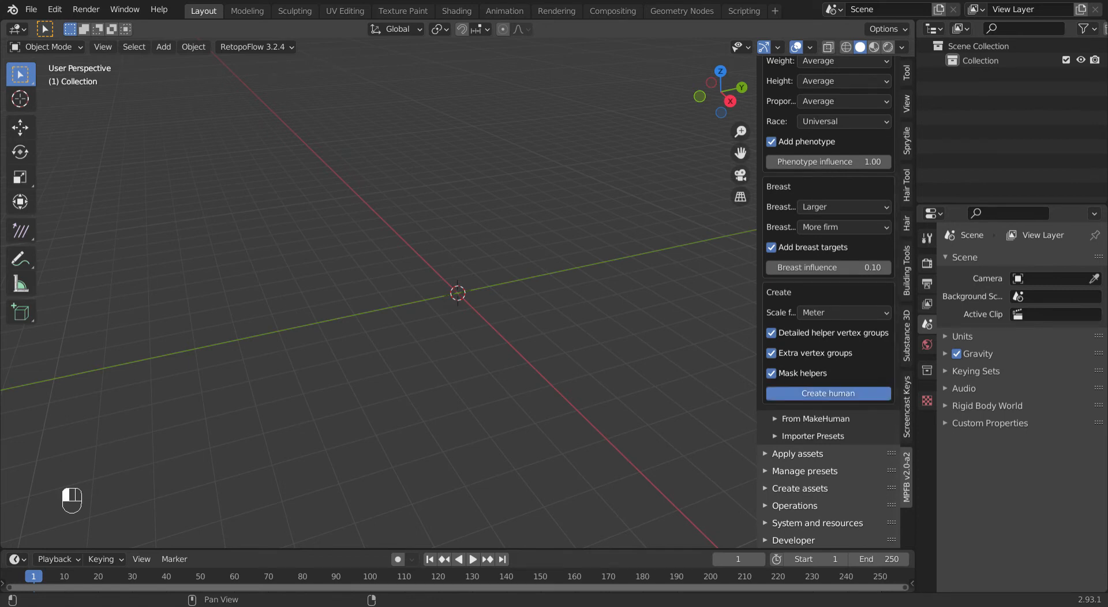
scroll(457, 293, up, 10)
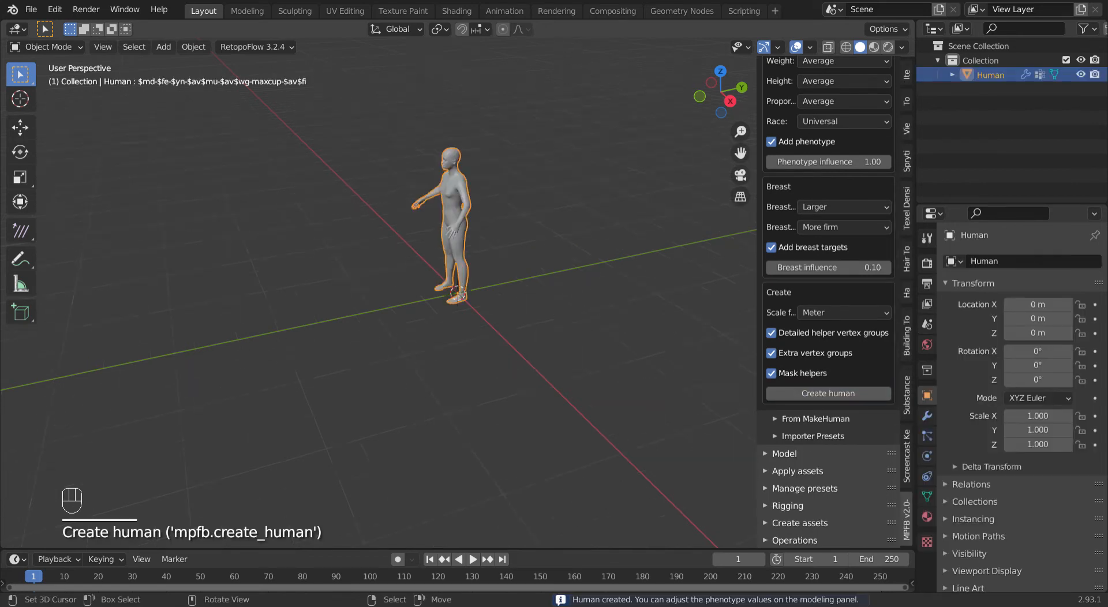
shift+middle_drag(458, 293, 529, 441)
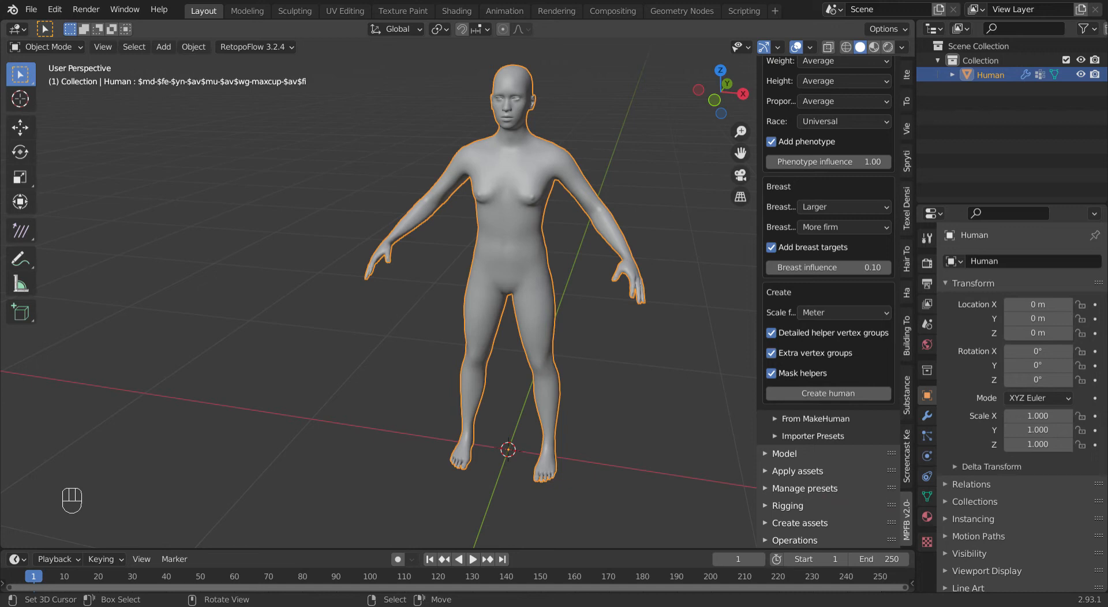
- Delete the human mesh that was created from scratch
key(x)
click(453, 201)
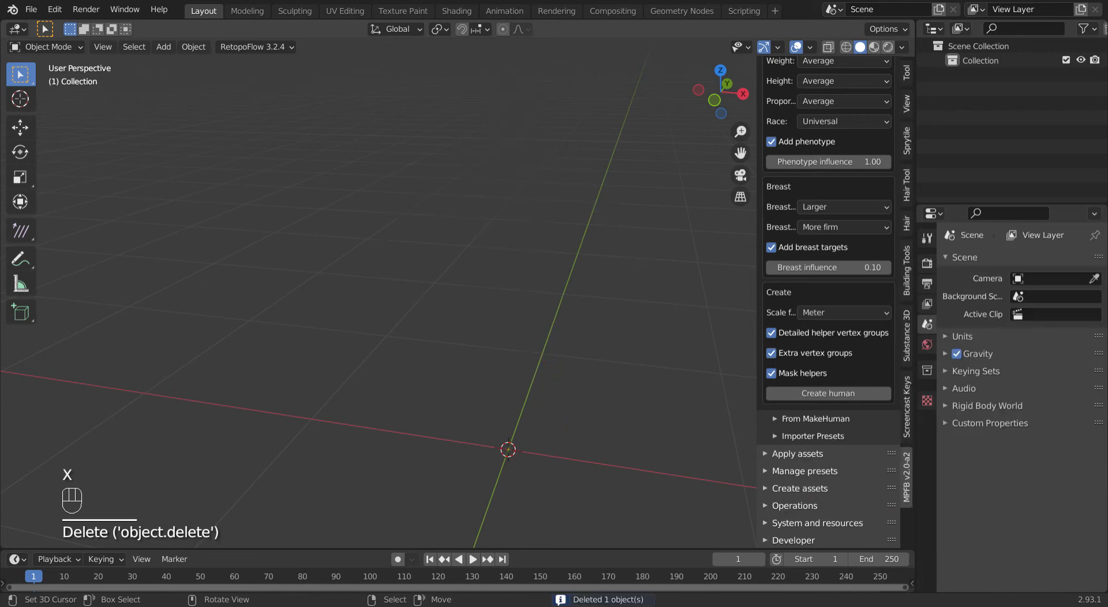
- Collapse the From scratch options and expand the From presets options for a new human
key(alt)
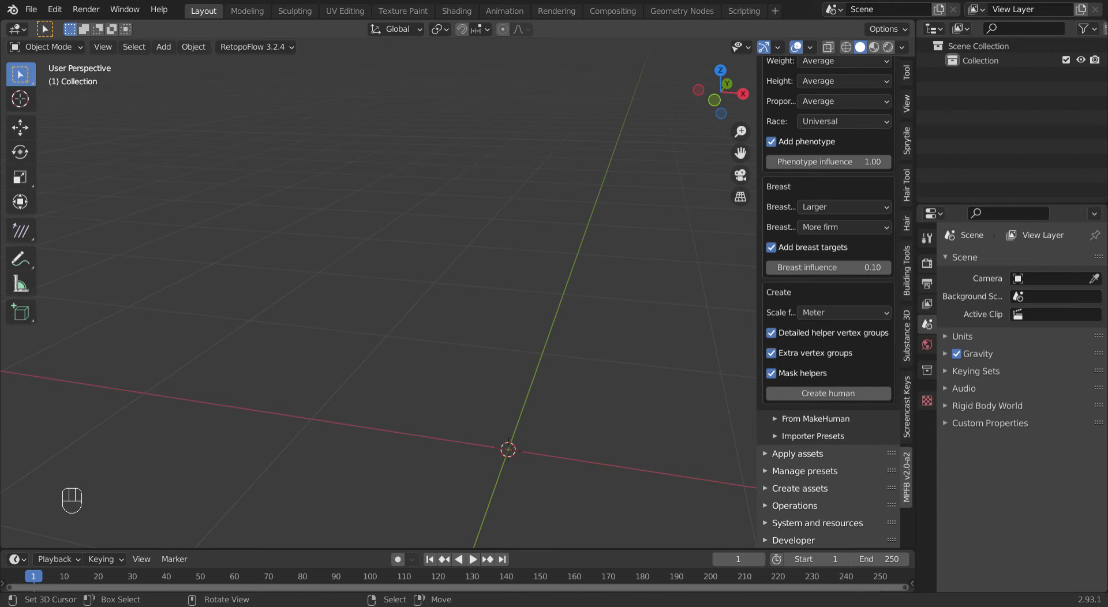
scroll(836, 185, up, 6)
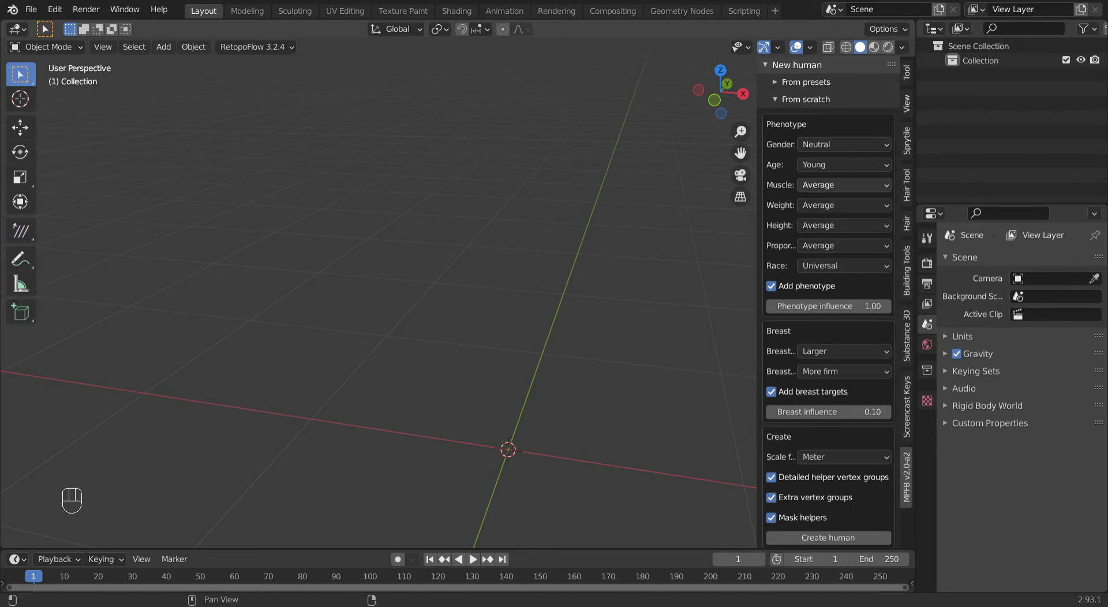
click(805, 100)
click(805, 82)
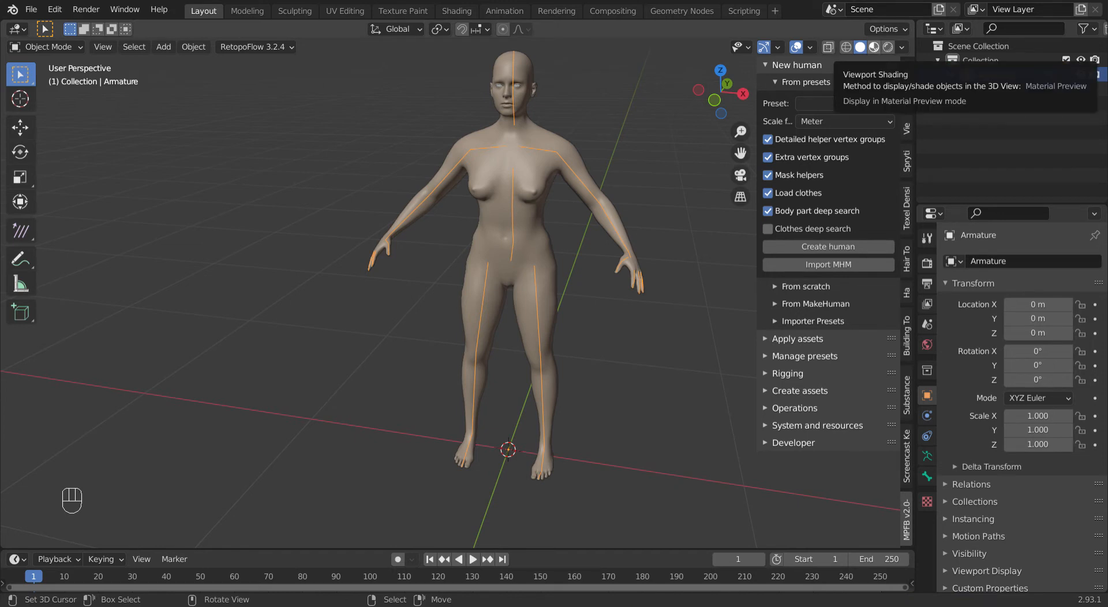
- Switch the viewport shading to Material Preview to show the rigged human with its skin material
click(874, 47)
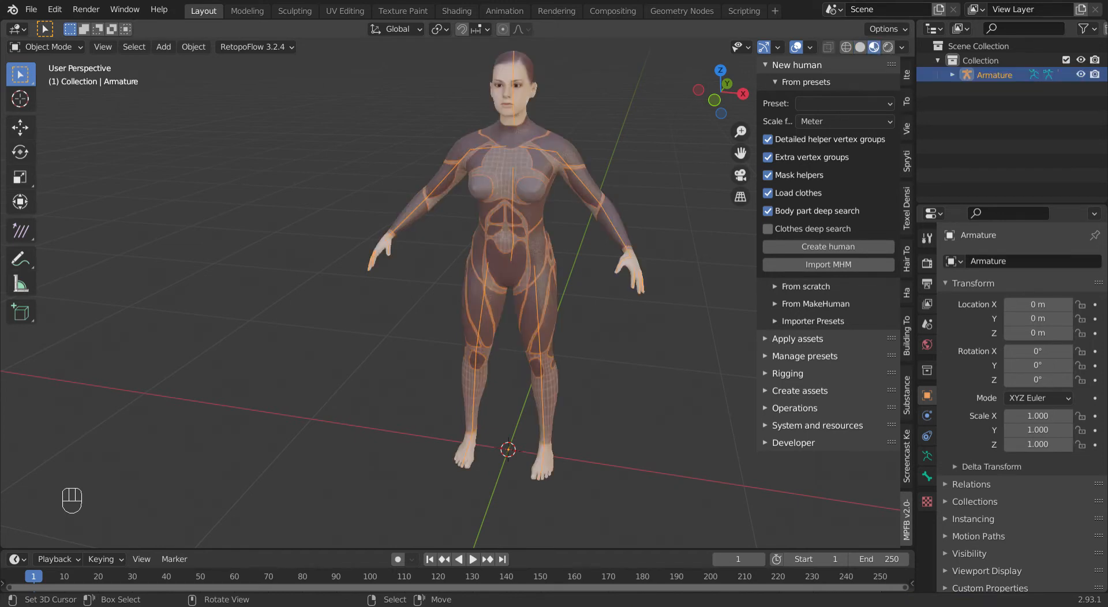
middle_drag(577, 259, 542, 254)
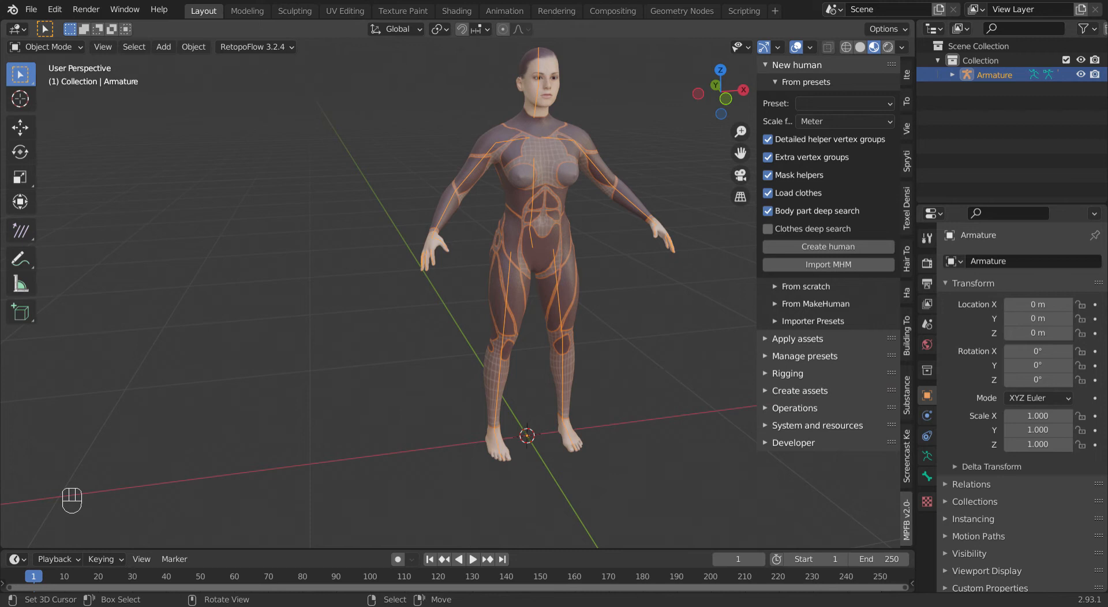
- Select the human body mesh, inspect its topology up close in Edit Mode, and return to Object Mode
right_click(543, 242)
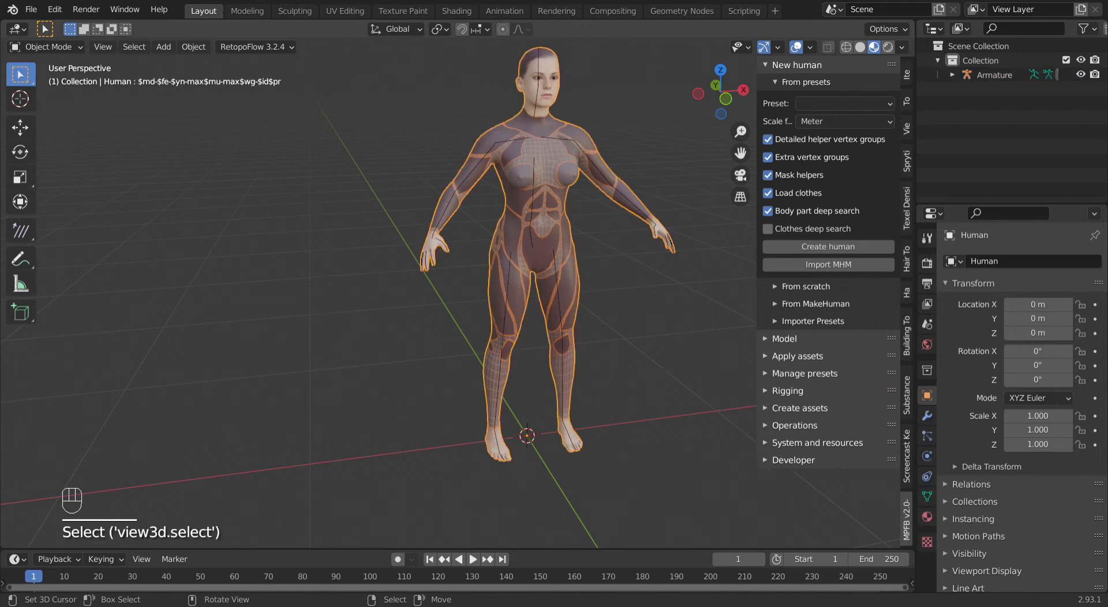
key(Tab)
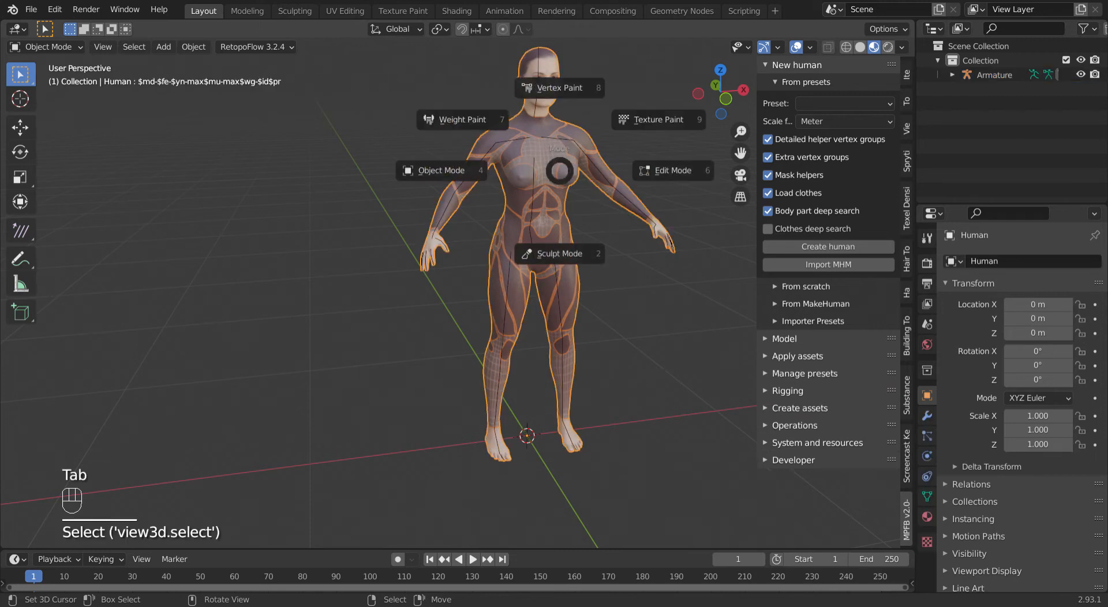
scroll(490, 231, up, 7)
shift+middle_drag(491, 145, 444, 404)
shift+middle_drag(496, 202, 372, 412)
key(a)
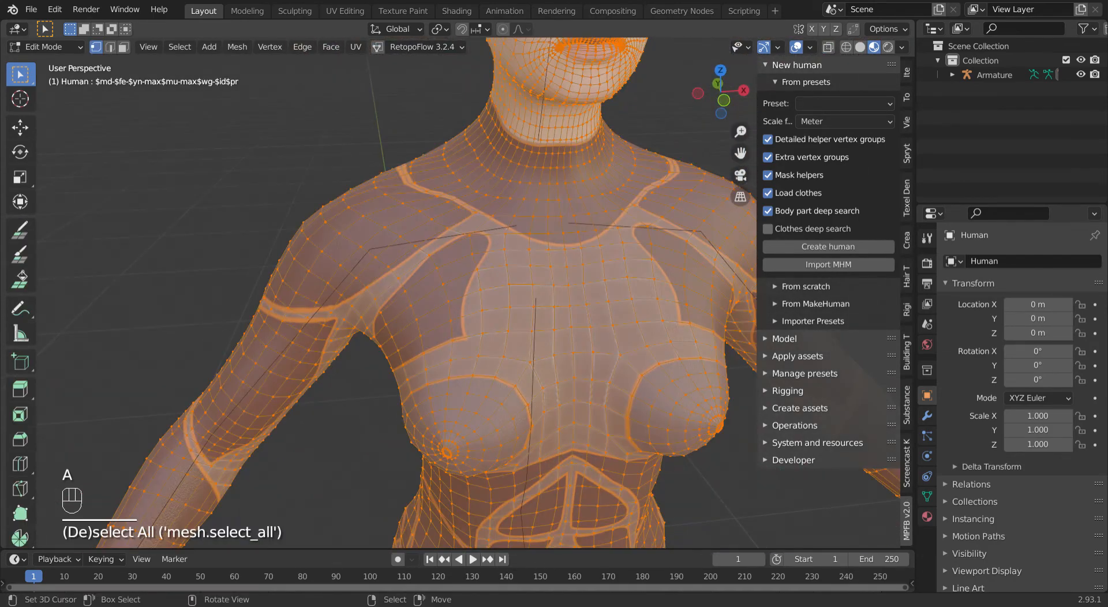
scroll(455, 277, down, 8)
key(a)
key(Tab)
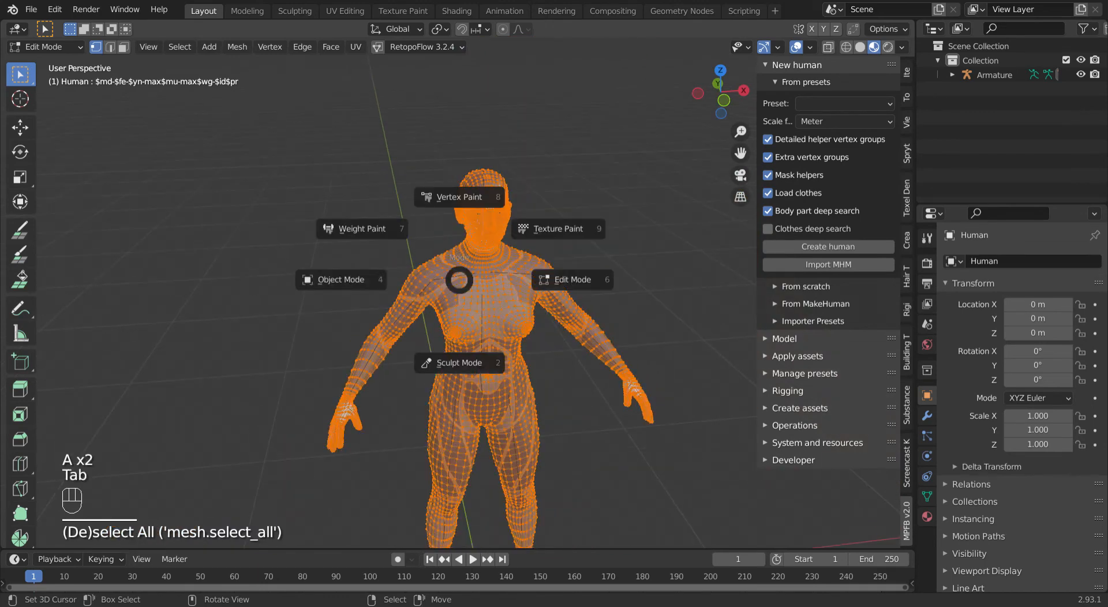
mouse_move(455, 277)
middle_down()
mouse_move(404, 280)
mouse_move(470, 276)
middle_up()
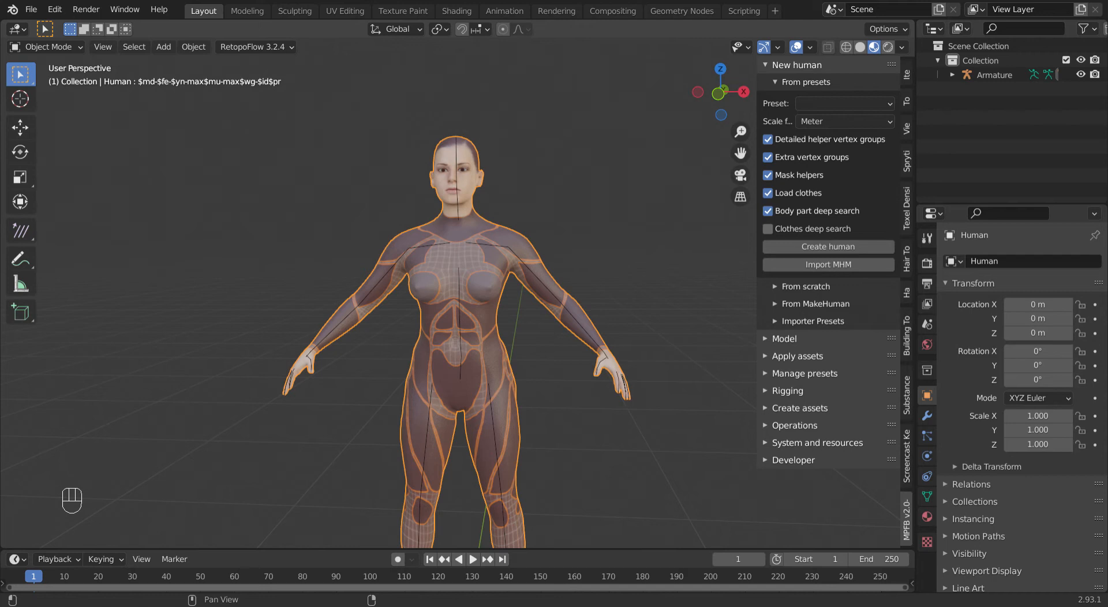
- Load the Female1605 topology onto the human from the Topologies library under Apply assets
click(797, 356)
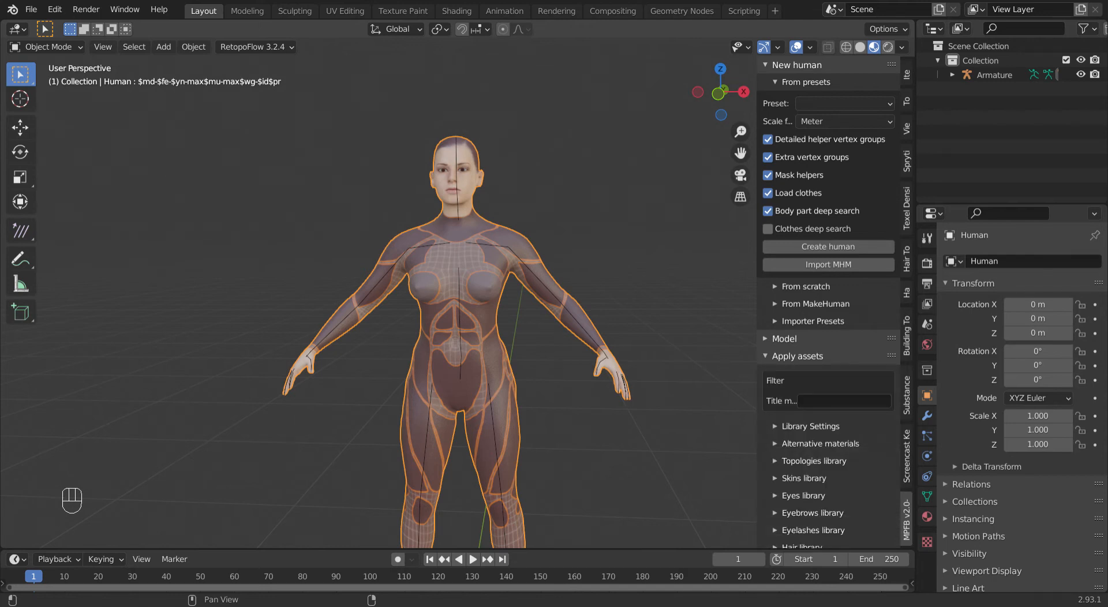
scroll(807, 358, down, 5)
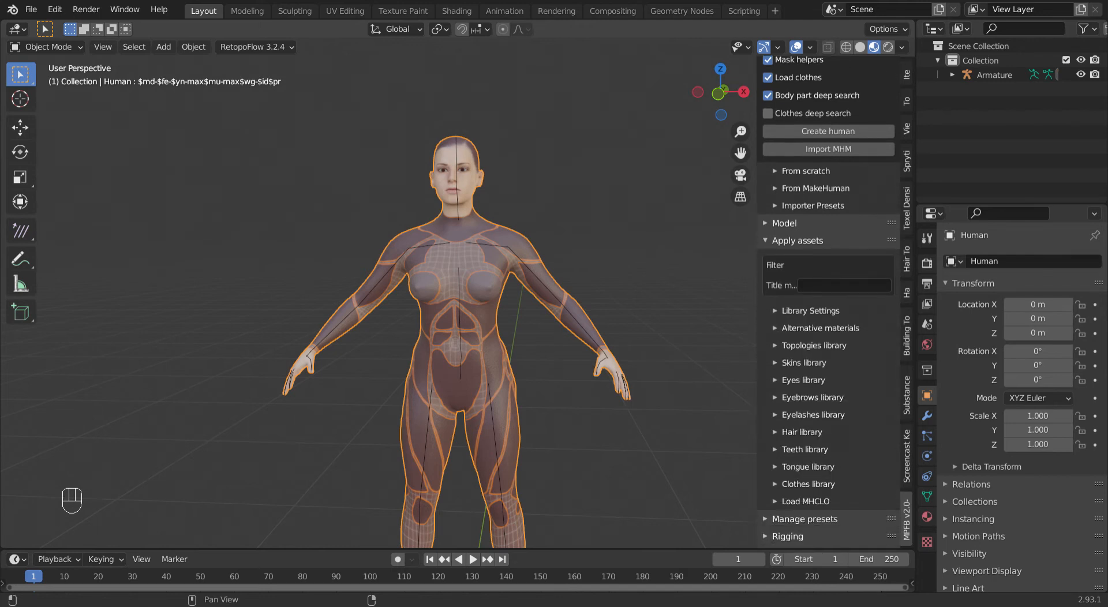
click(808, 345)
scroll(828, 300, down, 8)
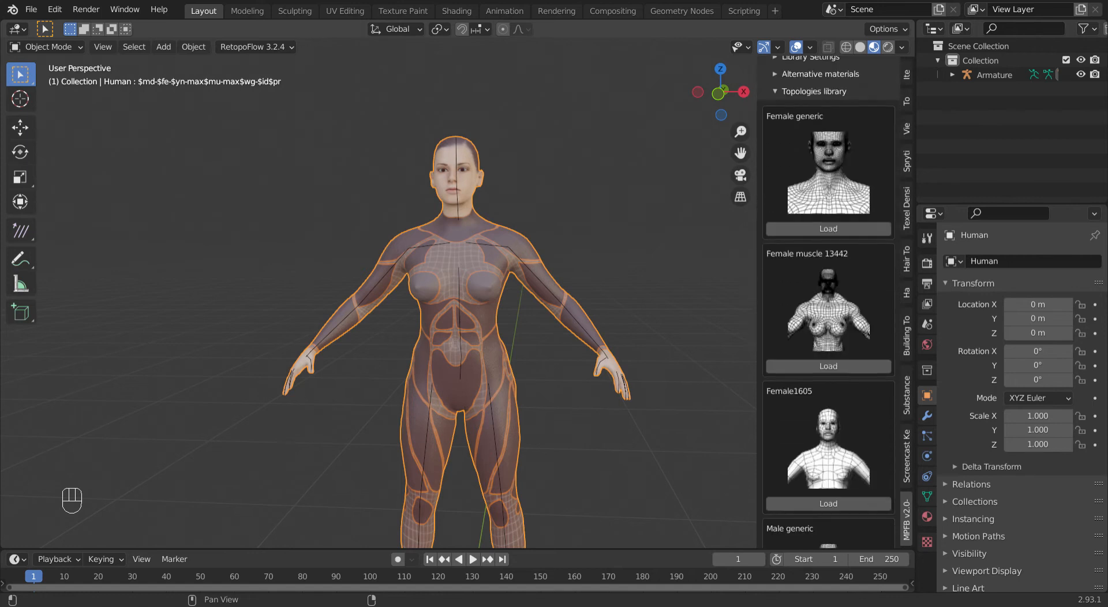
scroll(828, 300, down, 8)
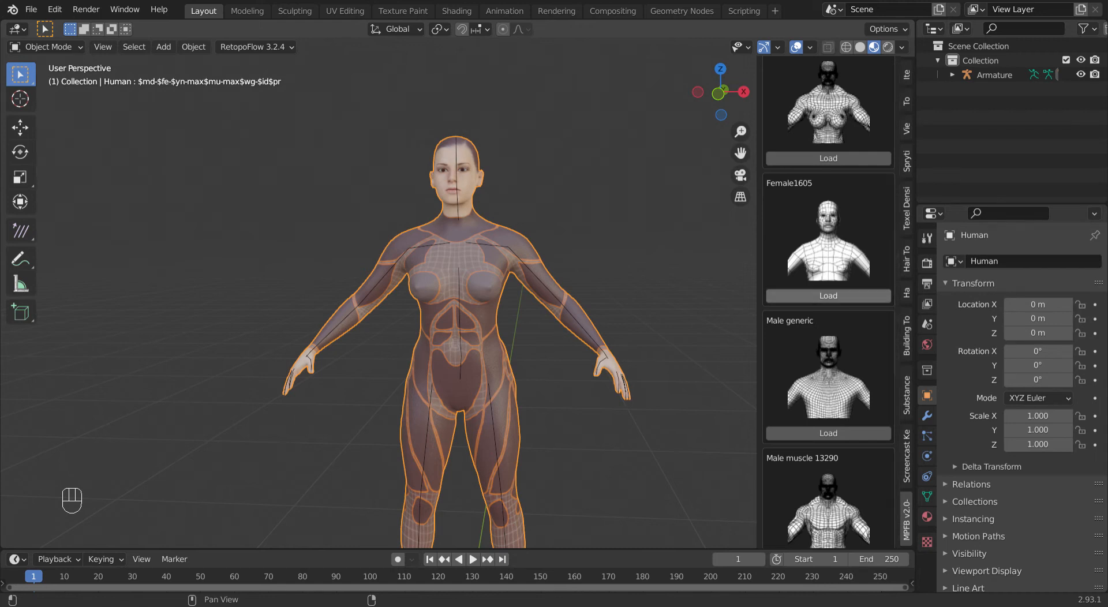
click(828, 295)
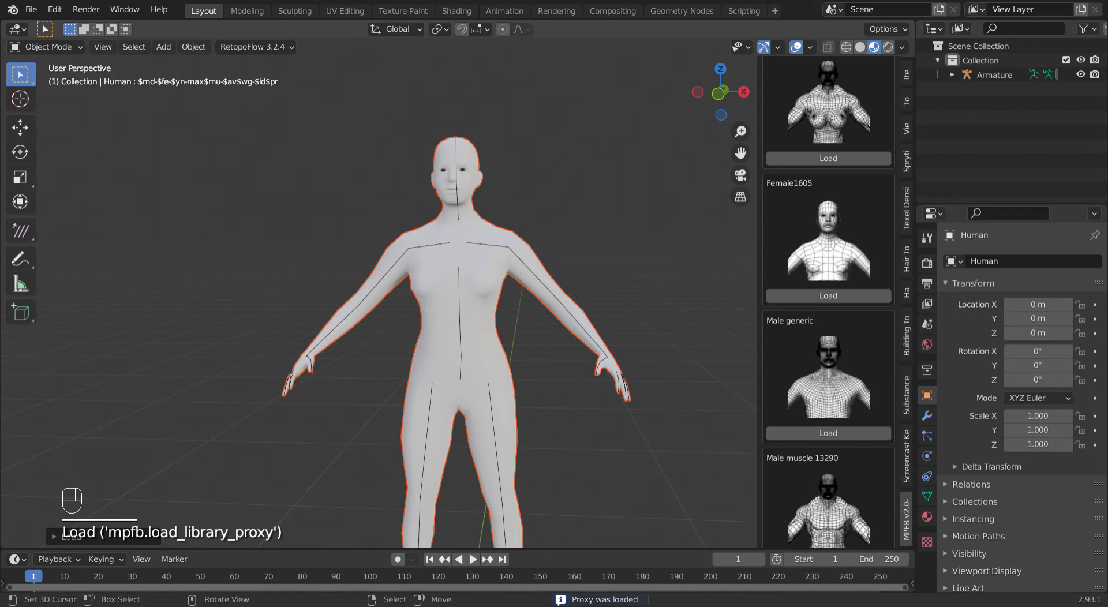
middle_drag(491, 289, 462, 323)
- Load the "Young caucasian female special ..." skin onto the human from the Skins library, collapsing the Topologies library
scroll(828, 288, up, 10)
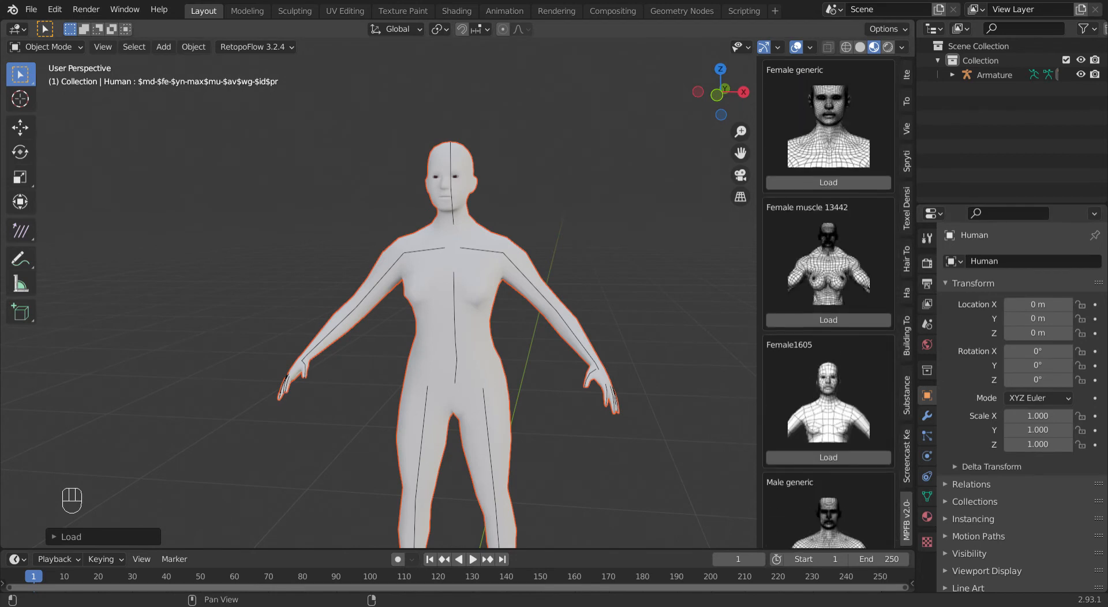
scroll(828, 288, up, 1)
click(811, 299)
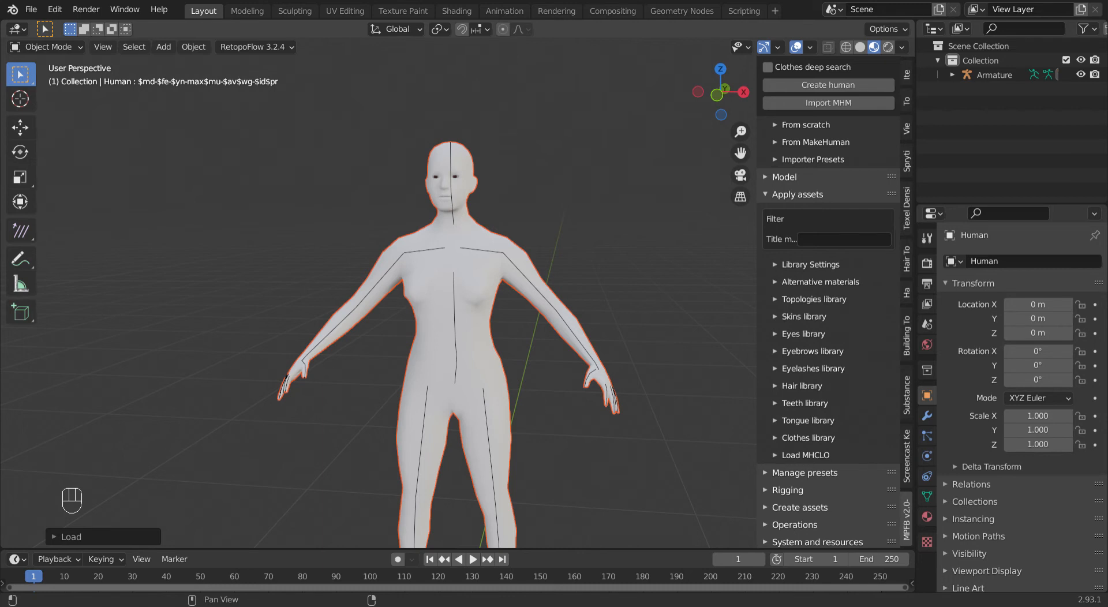
click(804, 316)
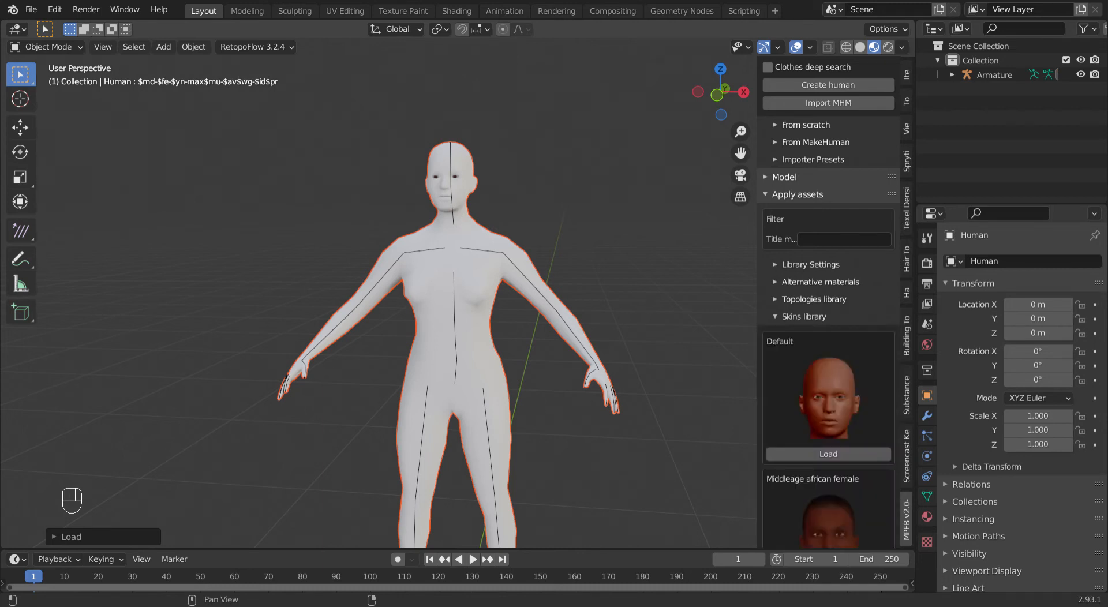
scroll(828, 300, down, 20)
scroll(828, 300, down, 20)
scroll(828, 300, down, 20)
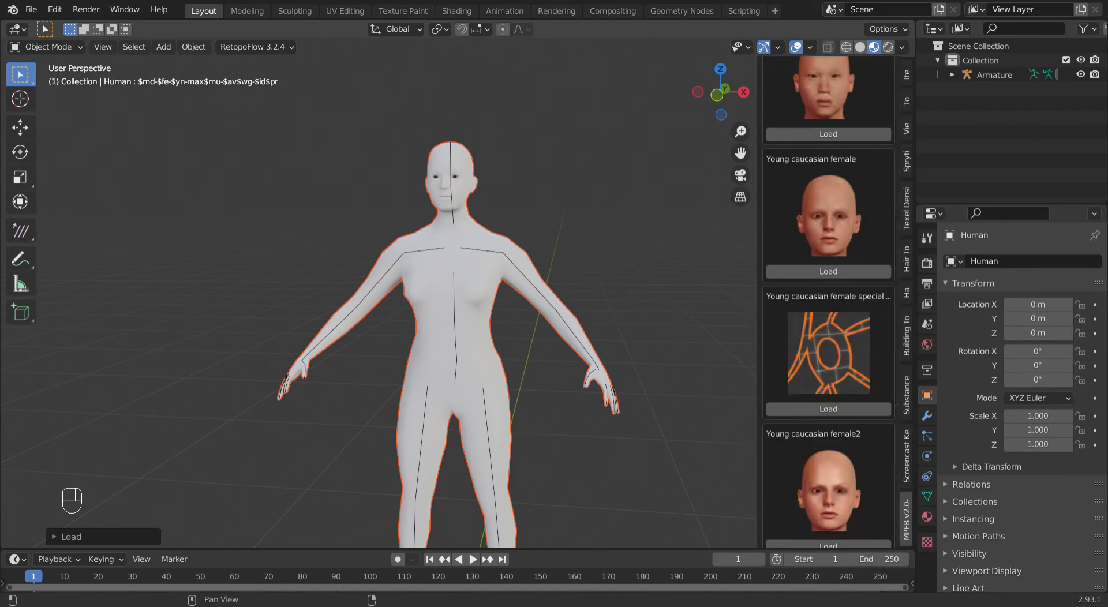
click(828, 408)
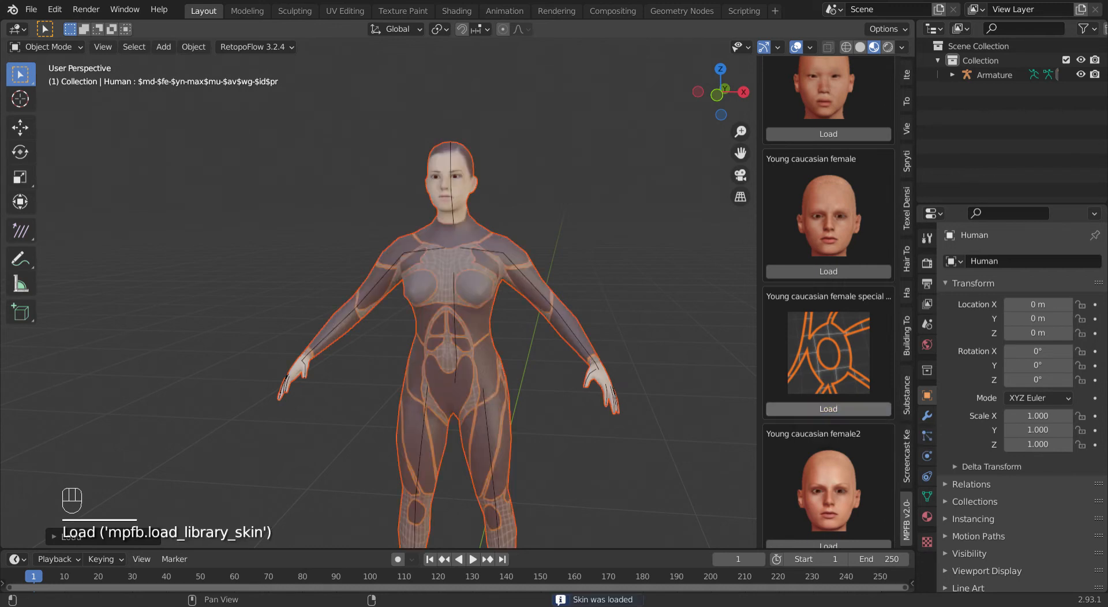
- Inspect the skinned human's mesh density on the torso in Edit Mode and return to Object Mode
mouse_move(553, 346)
middle_down()
mouse_move(626, 342)
mouse_move(571, 338)
middle_up()
key(Tab)
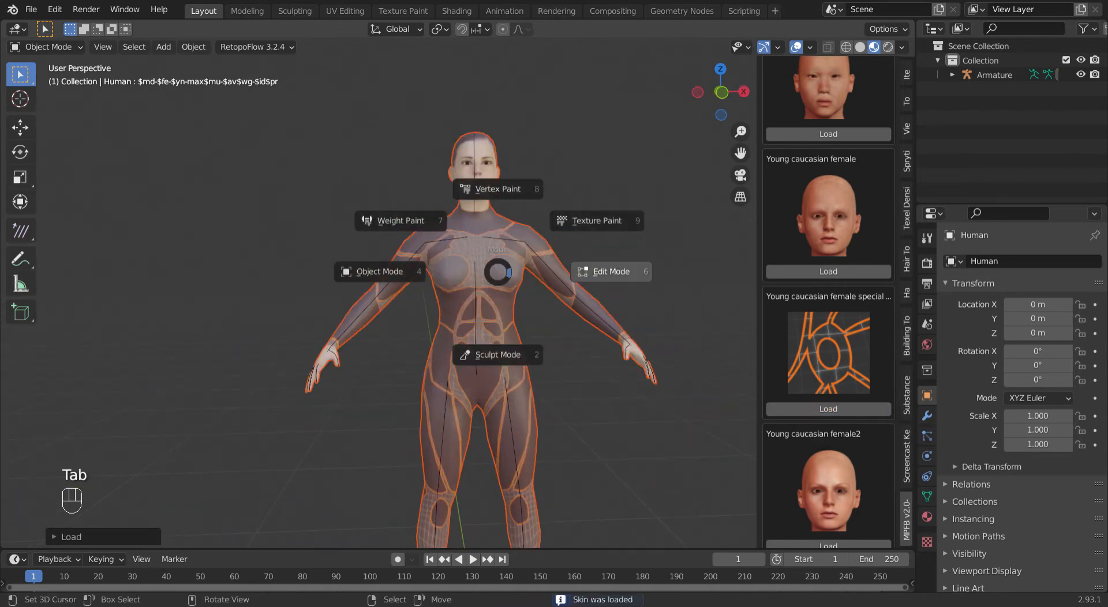
click(611, 271)
scroll(520, 289, up, 7)
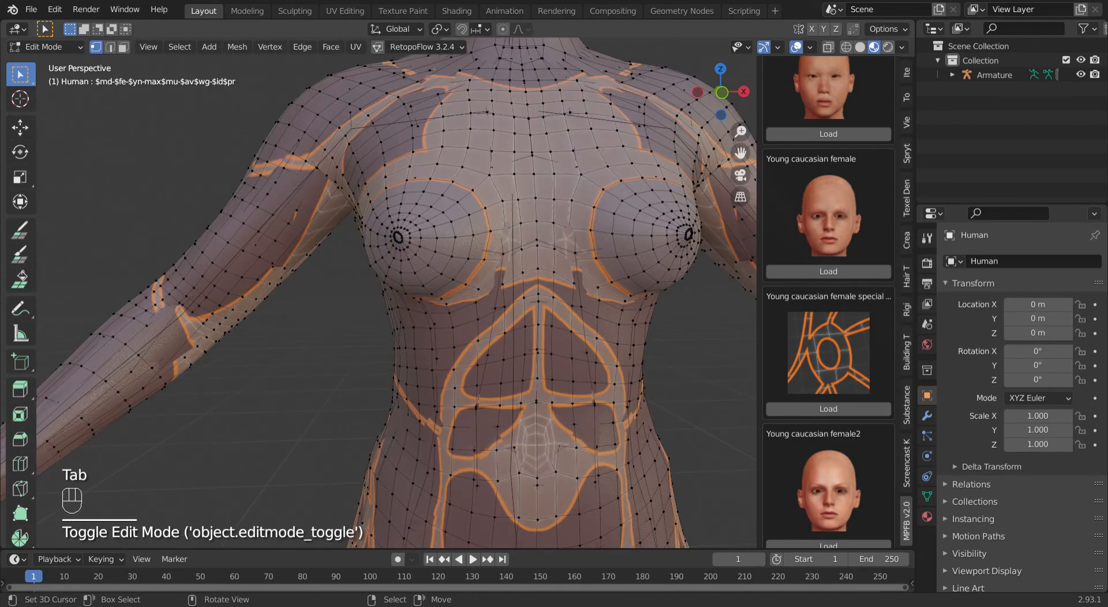
scroll(397, 292, down, 8)
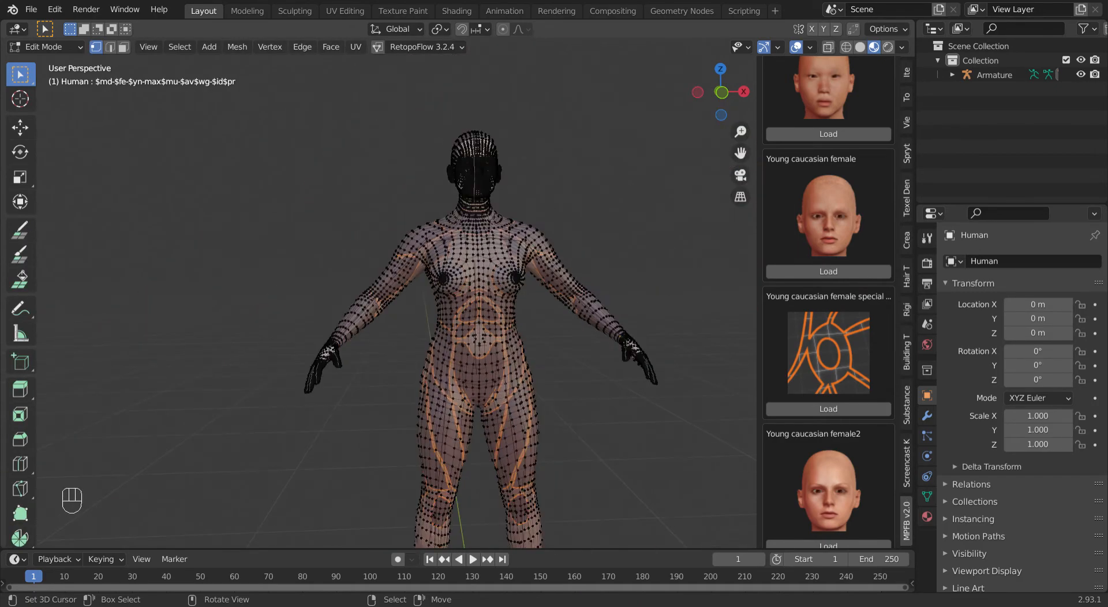
scroll(557, 233, up, 1)
mouse_move(558, 233)
middle_down()
mouse_move(501, 261)
mouse_move(563, 250)
middle_up()
key(Tab)
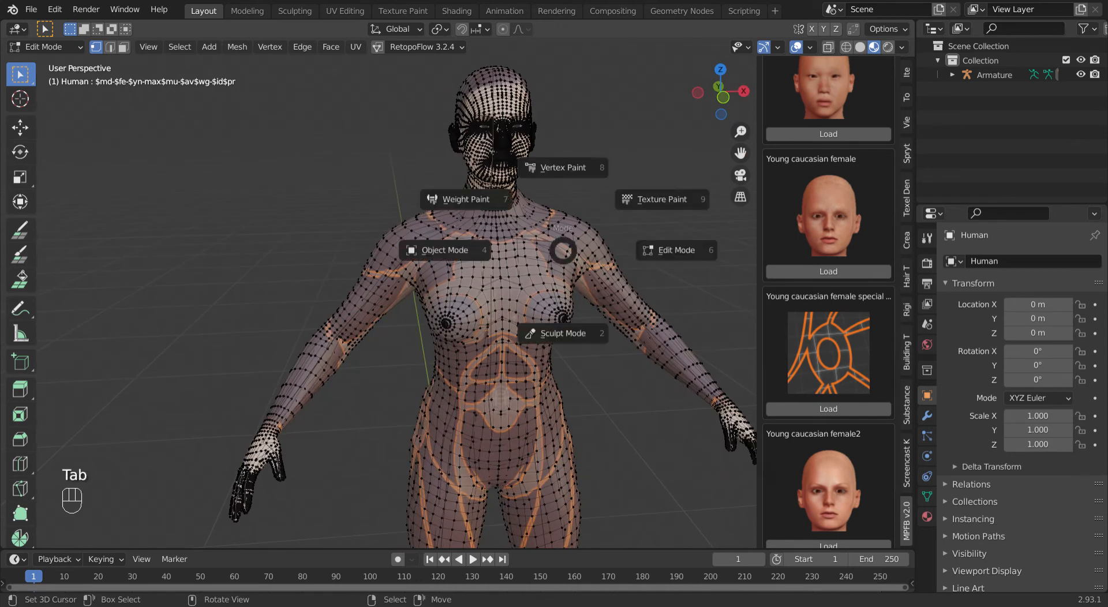
key(Tab)
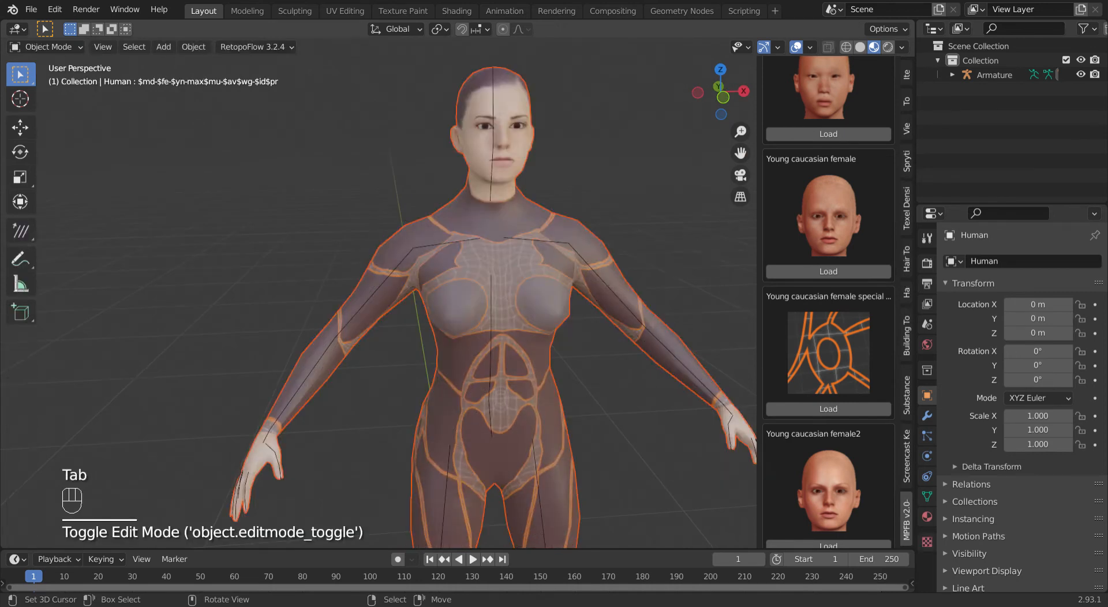
- Examine the Human mesh isolated in Local View in Edit Mode, then return to the full scene in Object Mode
key(KP_1)
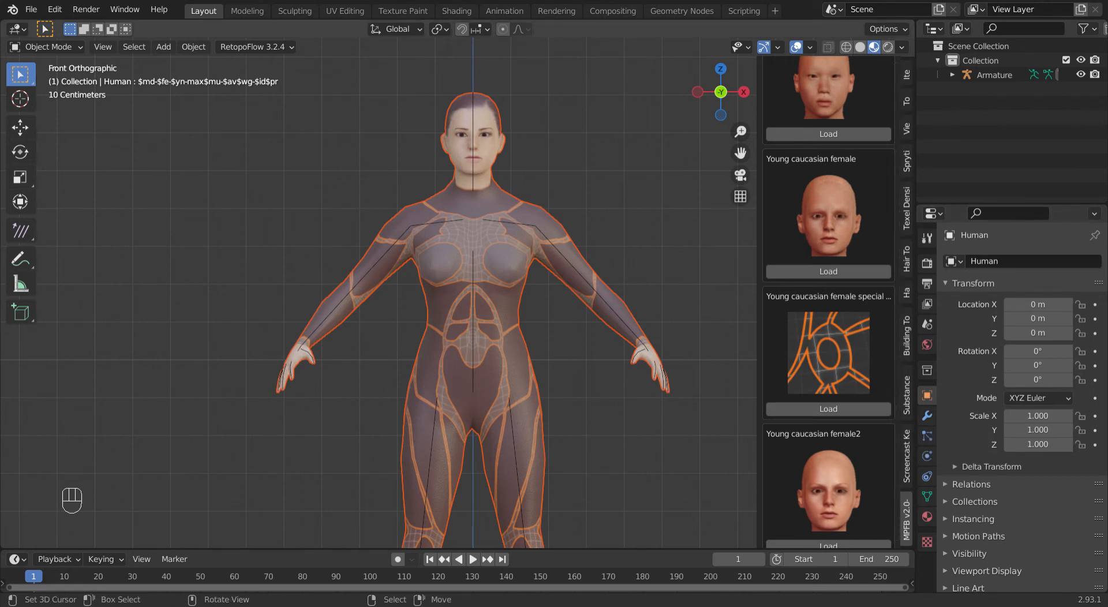
middle_drag(519, 289, 417, 293)
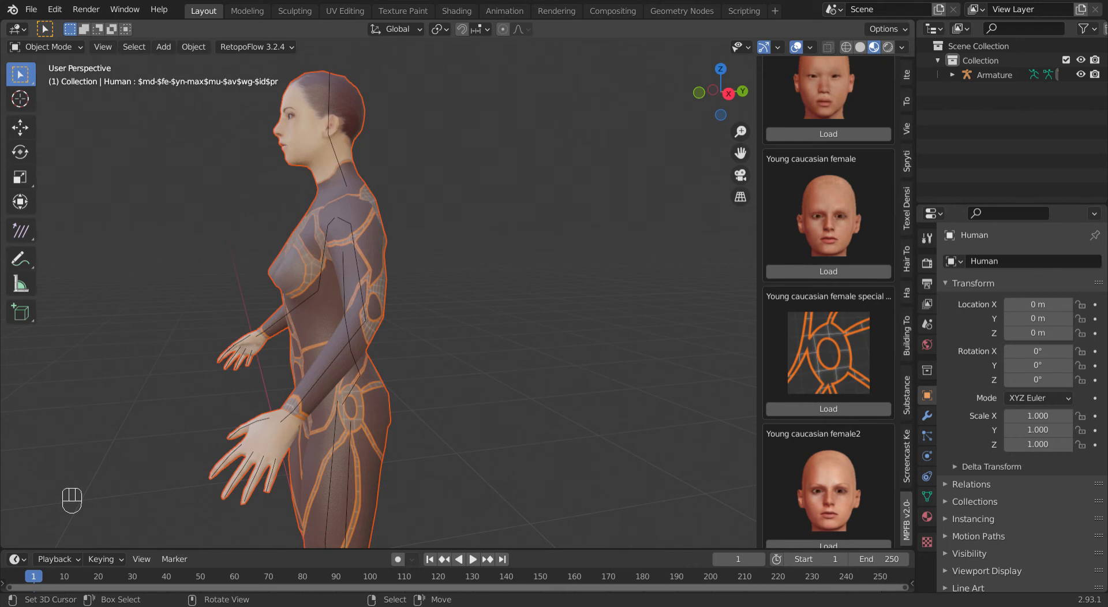
key(KP_Divide)
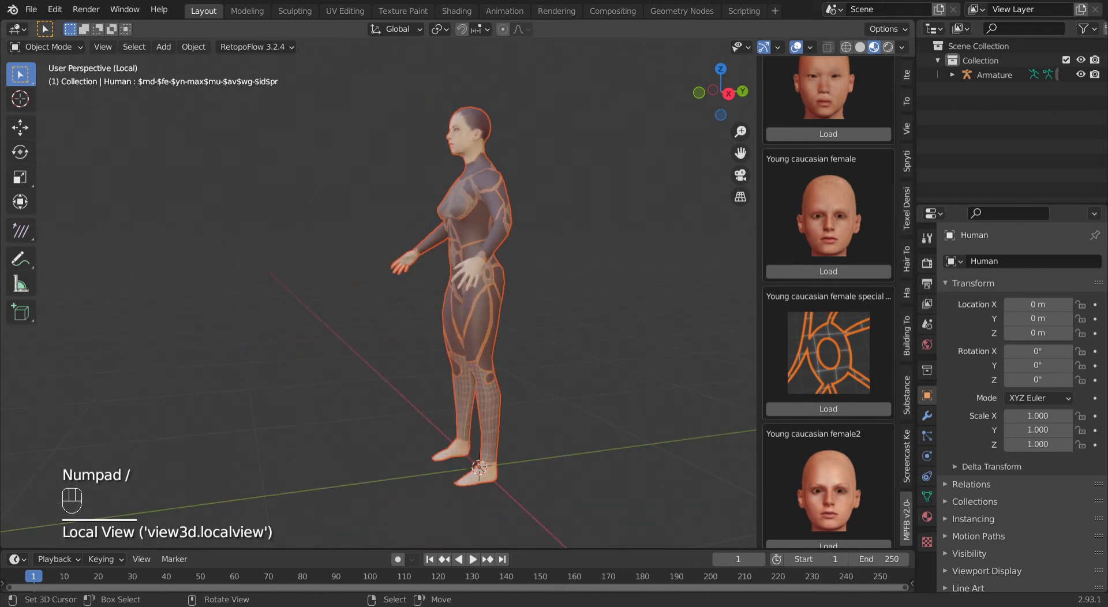
key(Tab)
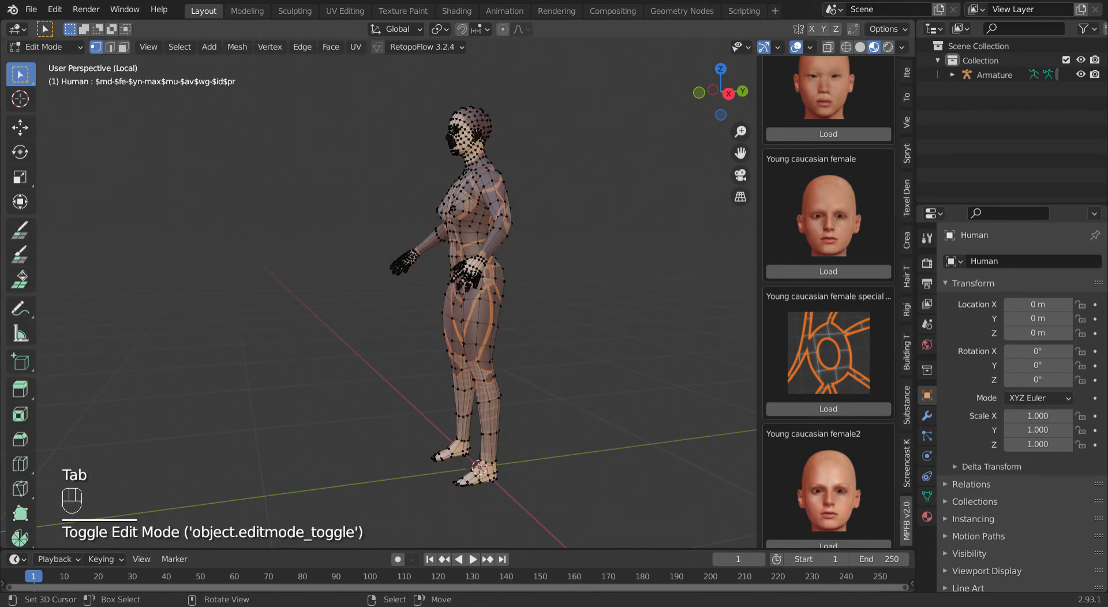
middle_drag(462, 289, 519, 291)
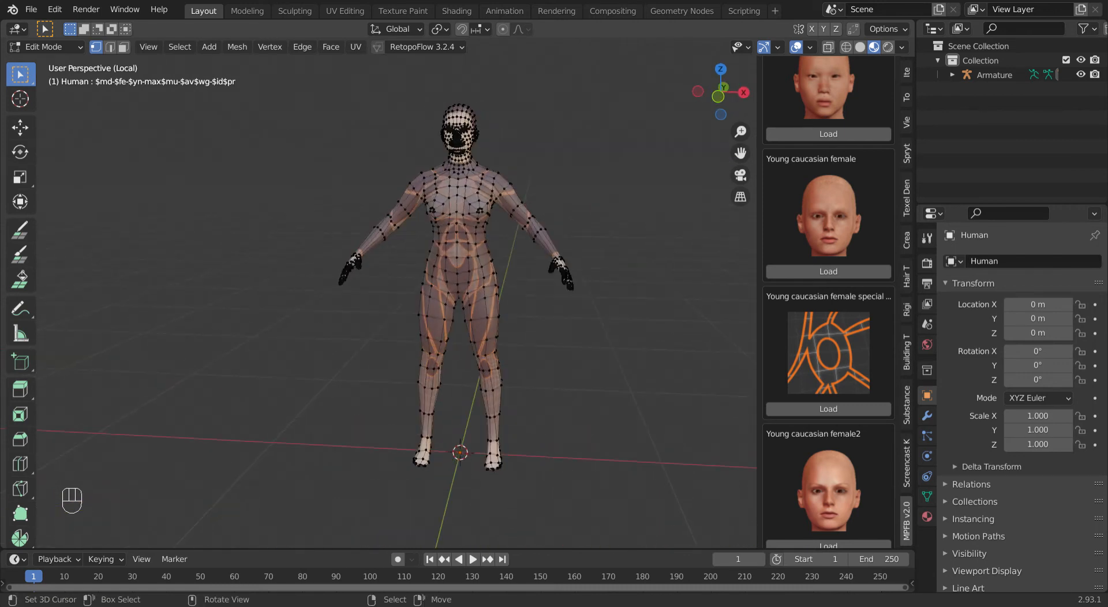
scroll(520, 292, up, 6)
scroll(520, 291, down, 6)
mouse_move(519, 291)
middle_down()
mouse_move(745, 285)
mouse_move(519, 284)
middle_up()
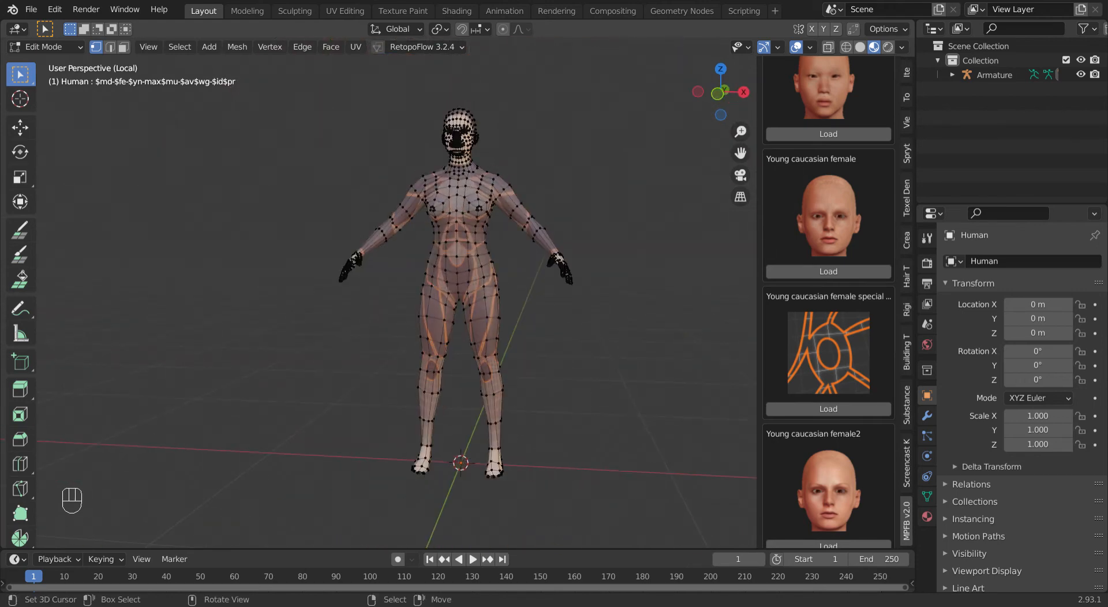
key(KP_Divide)
key(Tab)
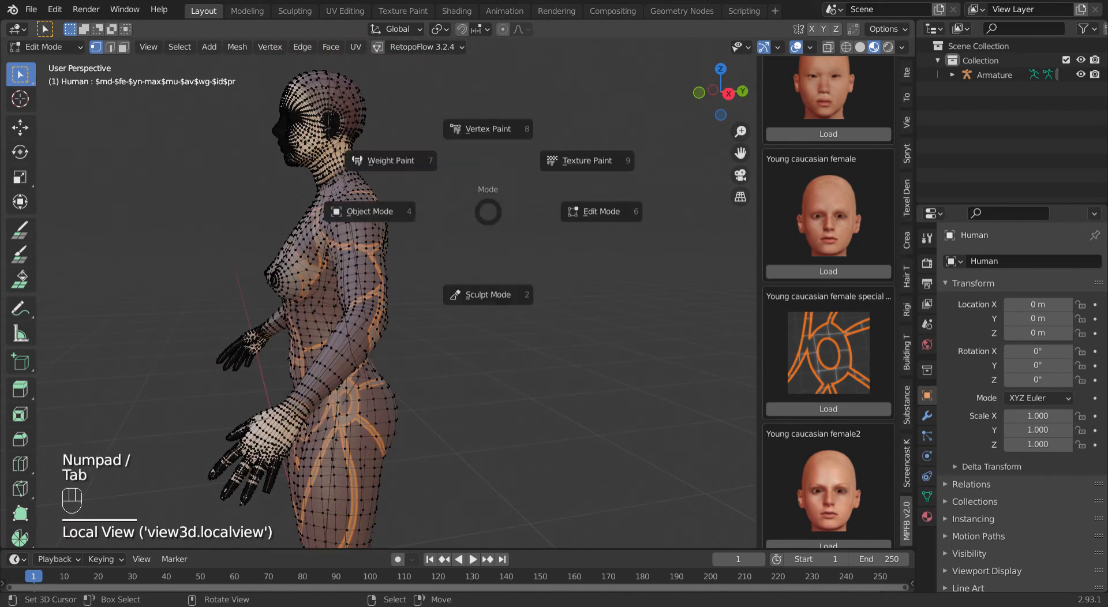
middle_drag(462, 288, 547, 290)
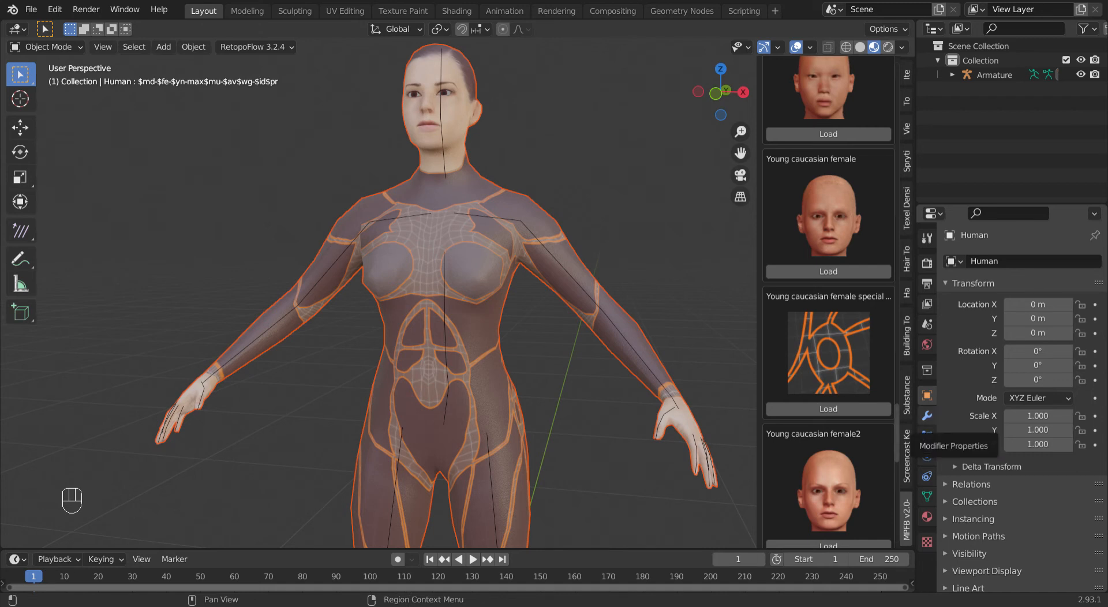
- Widen the Properties editor and disable the viewport display of the Human mesh's Hide base mesh modifier
click(926, 415)
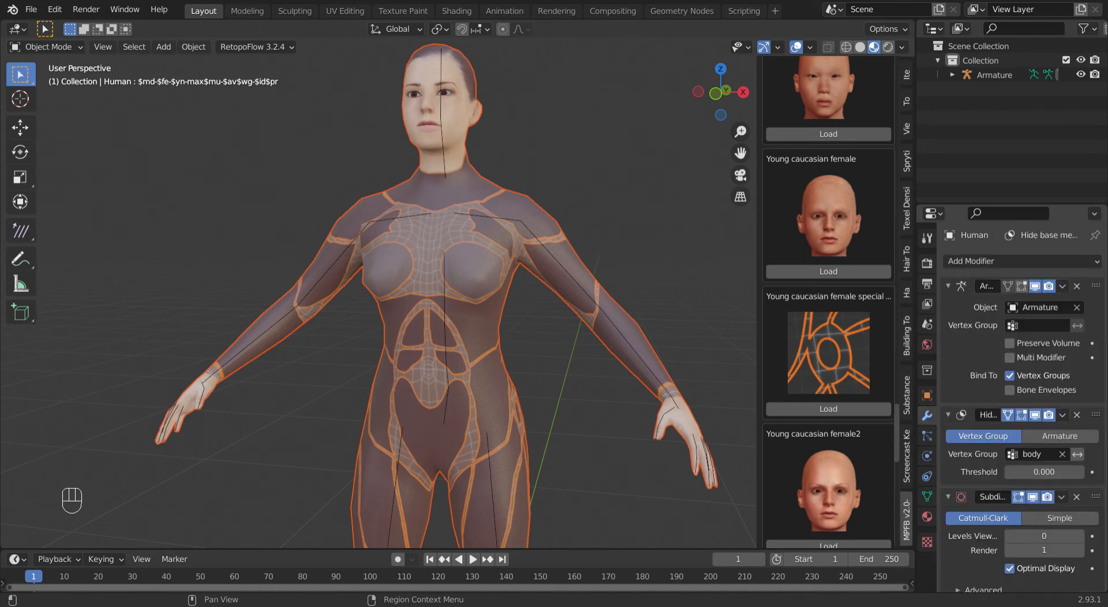
scroll(1022, 404, down, 4)
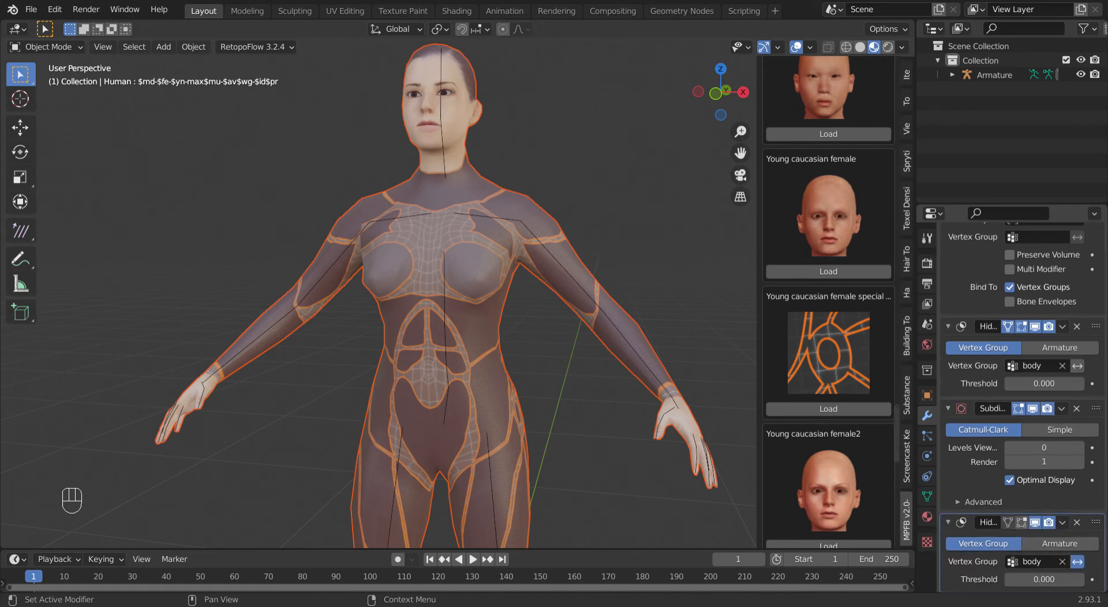
mouse_move(937, 403)
mouse_down()
mouse_move(885, 404)
mouse_move(933, 404)
mouse_up()
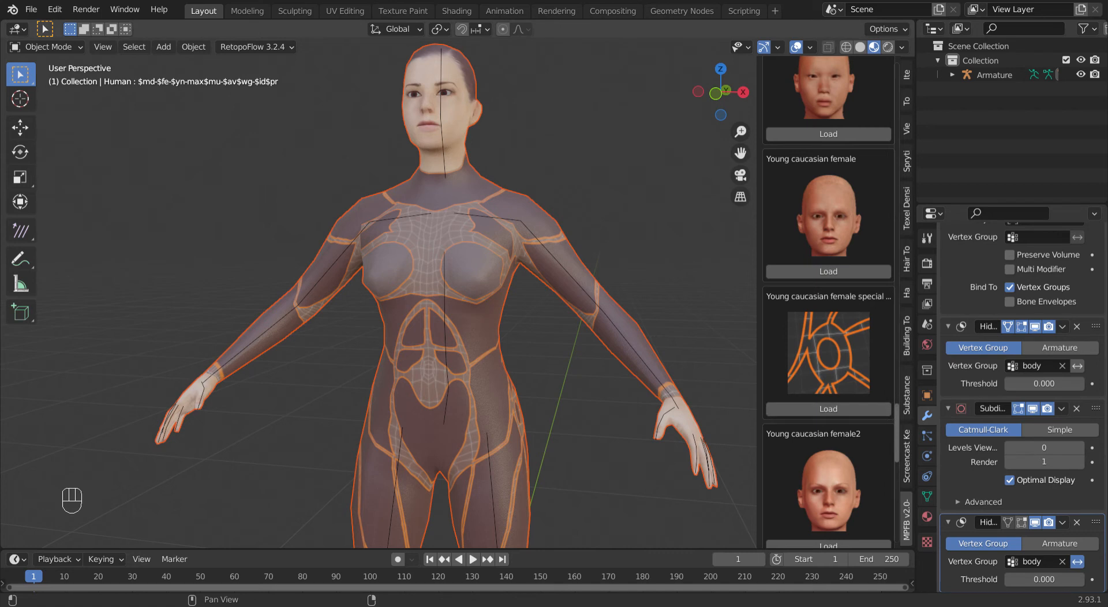
drag(917, 403, 679, 403)
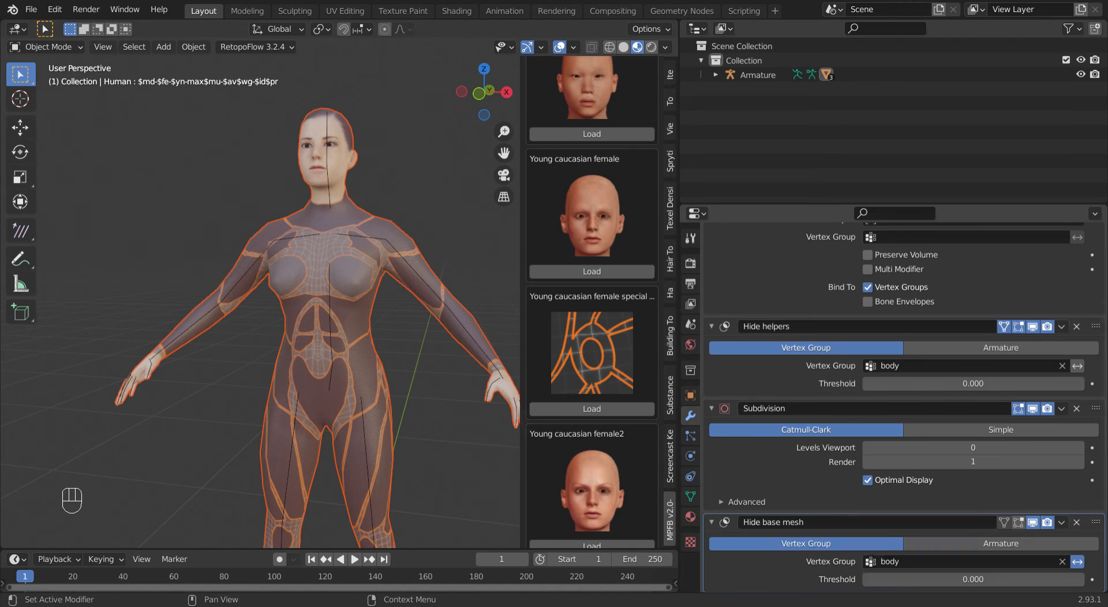
click(1032, 523)
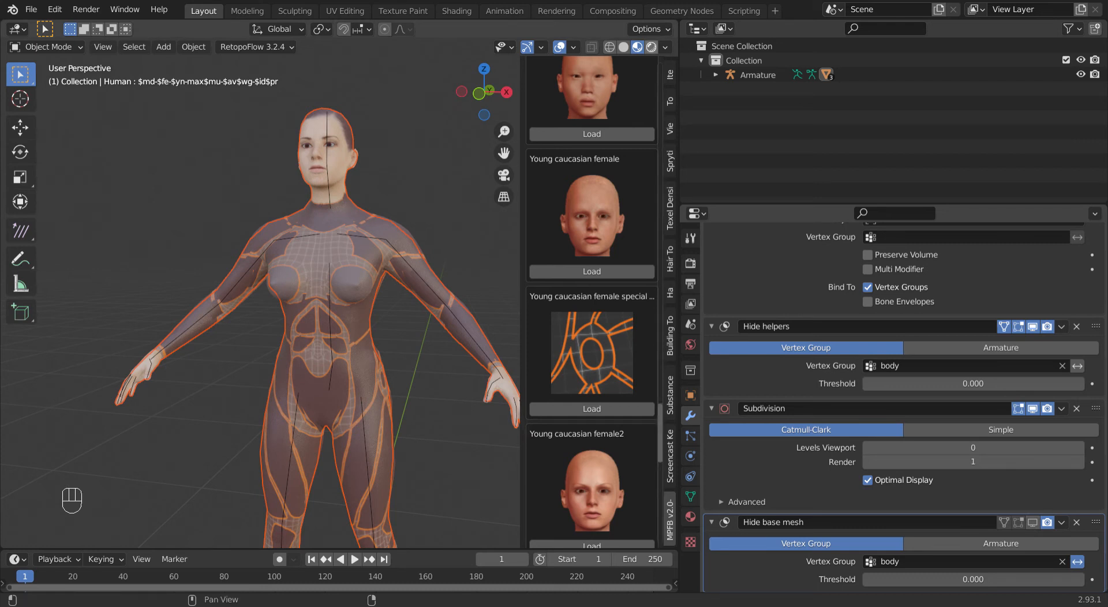
- Switch the viewport to Solid shading and delete the Human base mesh overlapping the low-poly body
click(623, 47)
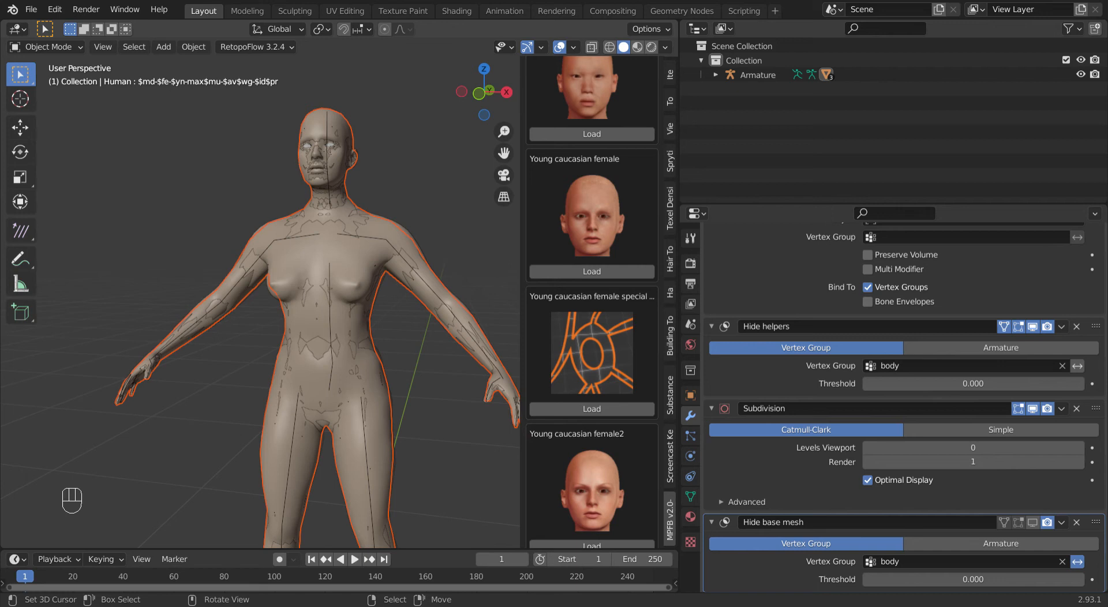
right_drag(323, 300, 83, 164)
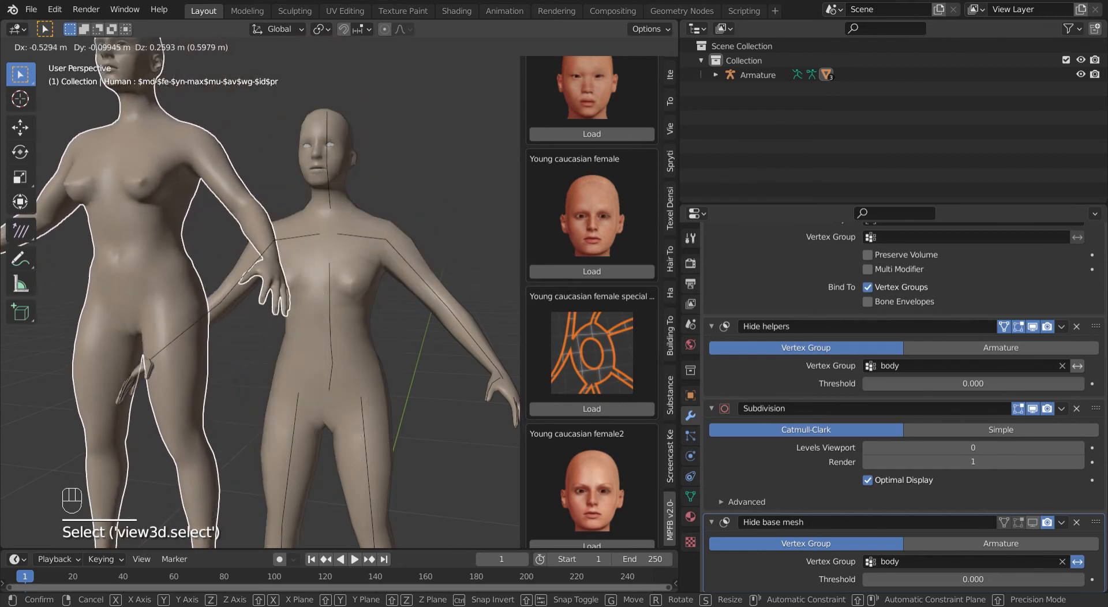
right_click(153, 220)
key(x)
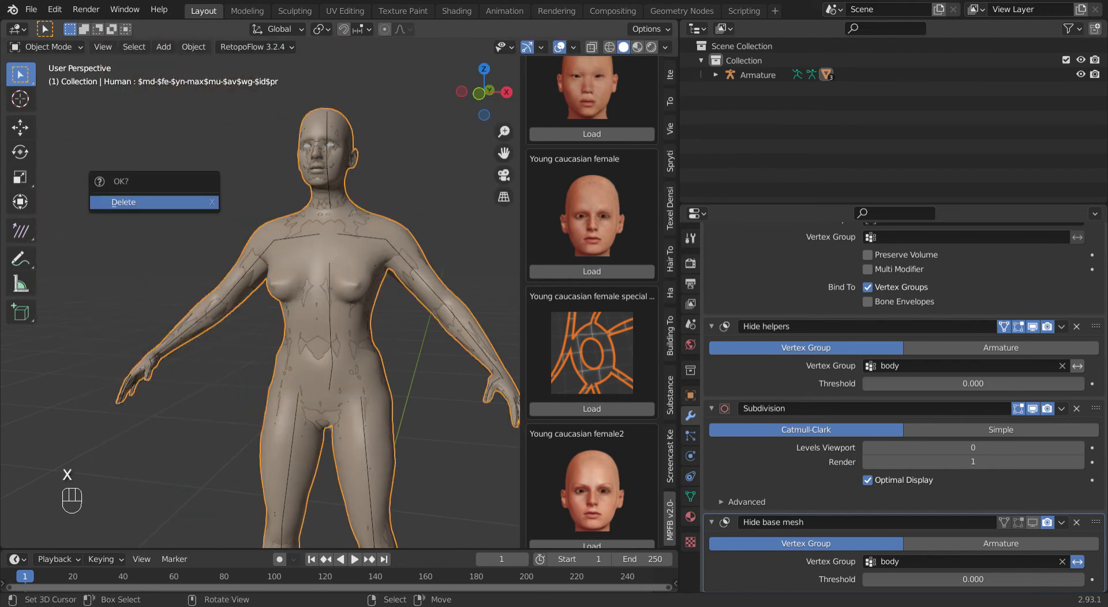
click(133, 202)
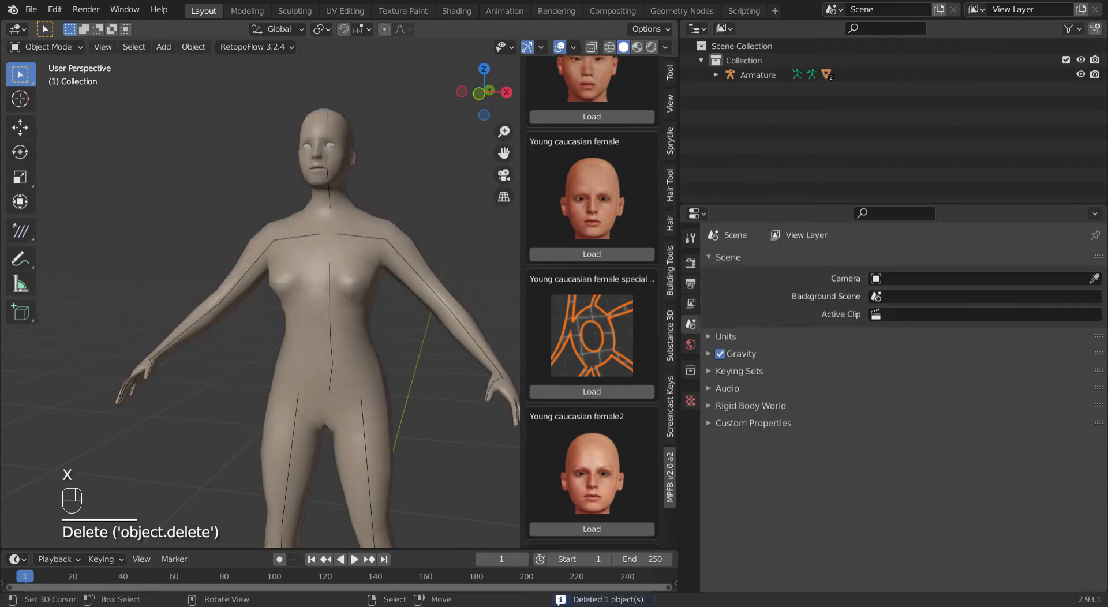
- Select the female1605 mesh and remove its Subdivision modifier
right_click(323, 300)
middle_drag(323, 300, 384, 302)
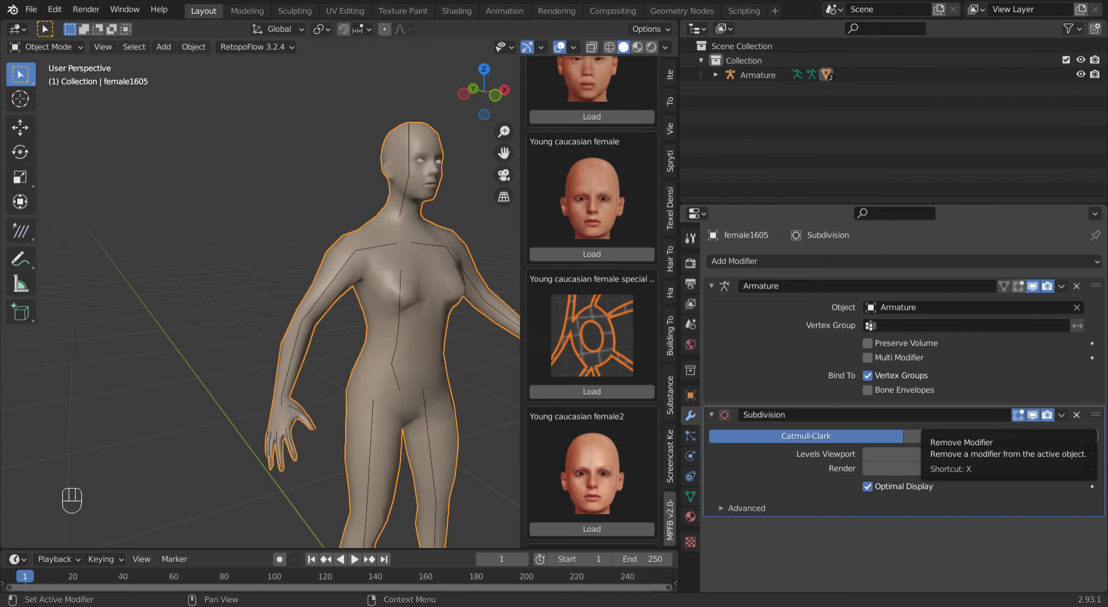
click(1076, 415)
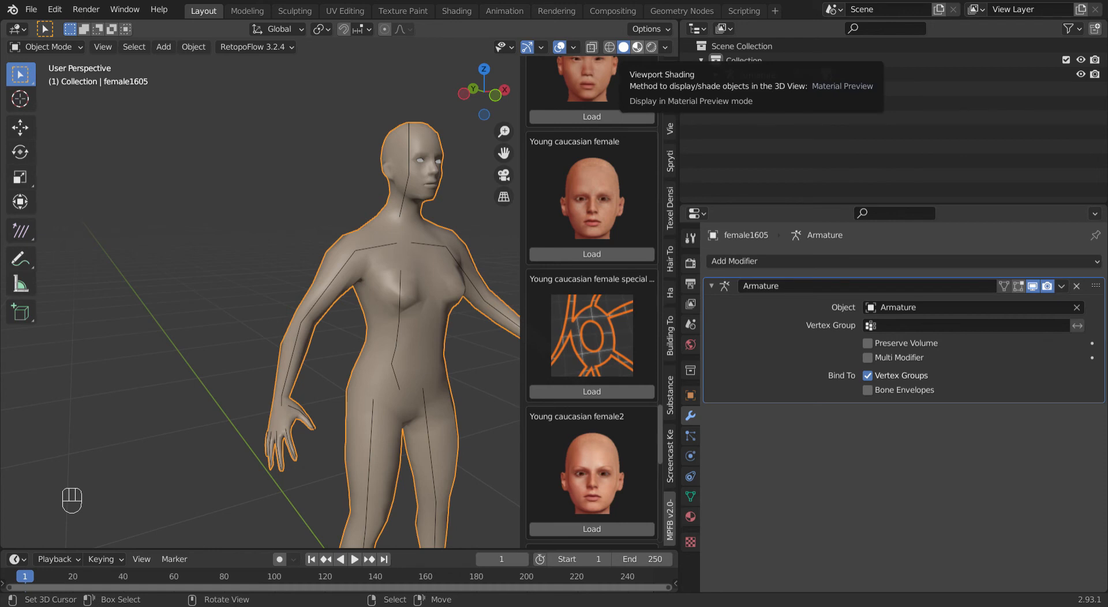
- Switch the viewport to Material Preview and view the full textured character from the front and at an angle
click(637, 47)
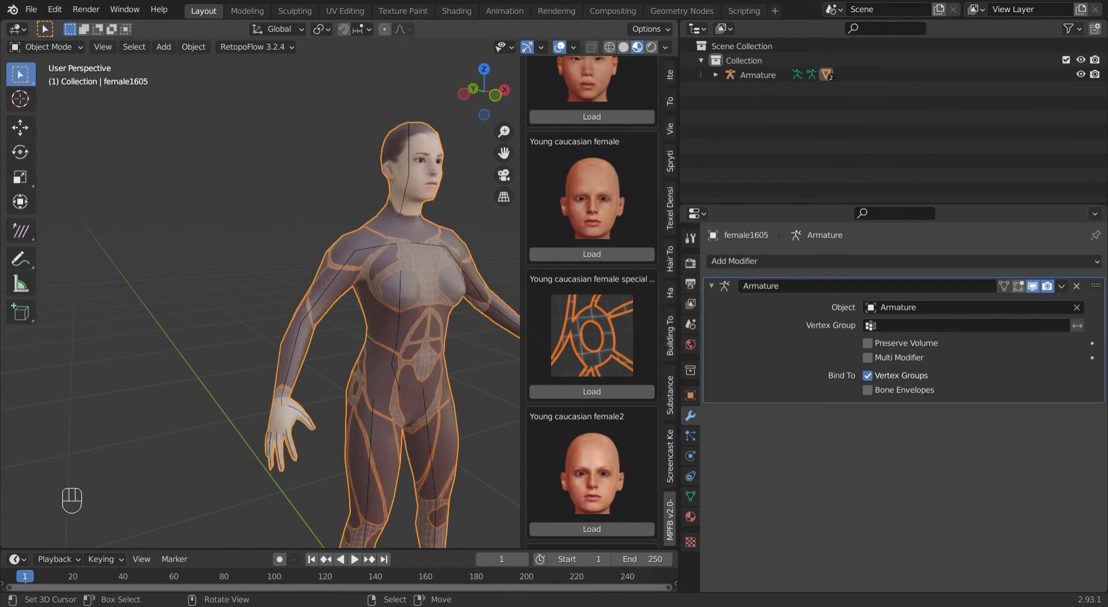
key(KP_1)
scroll(341, 300, down, 2)
shift+middle_drag(340, 300, 338, 231)
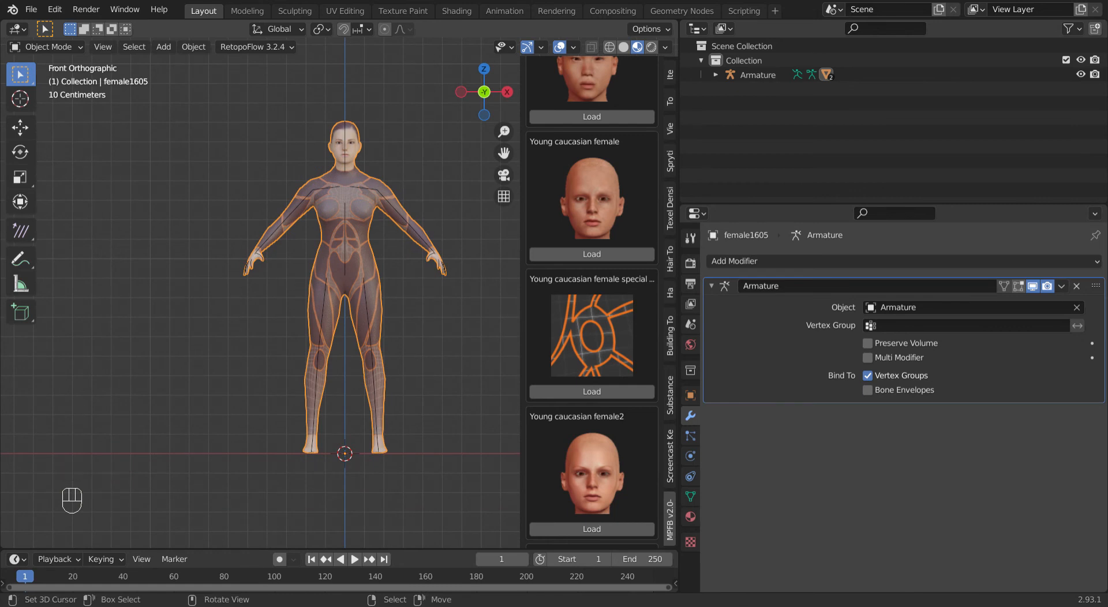
middle_drag(340, 260, 305, 298)
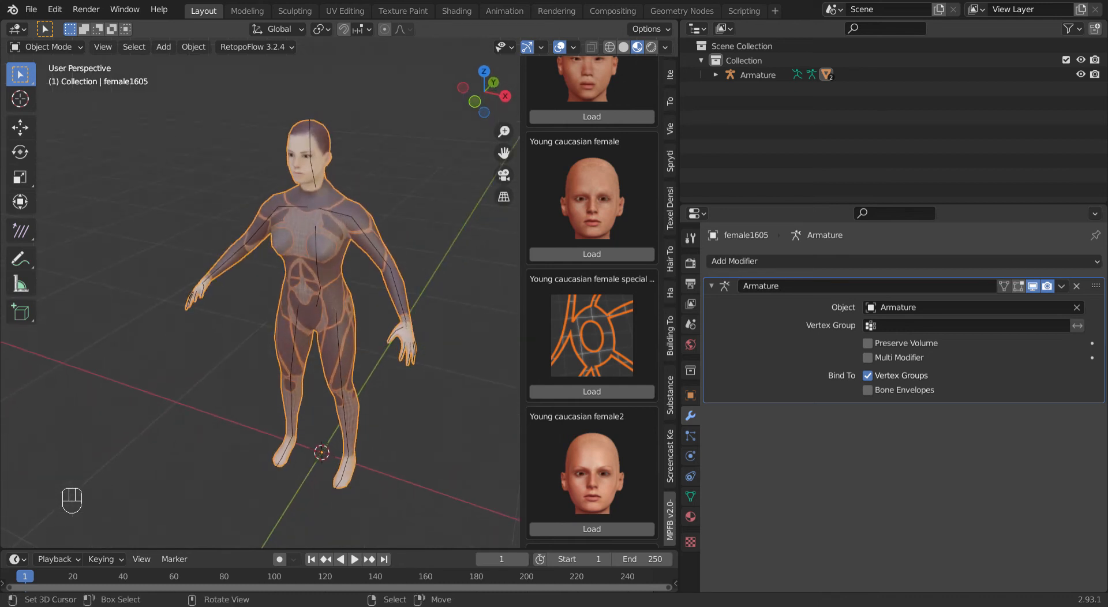
- Select the character's armature and append the animation and pose actions from another Blender file
right_click(318, 285)
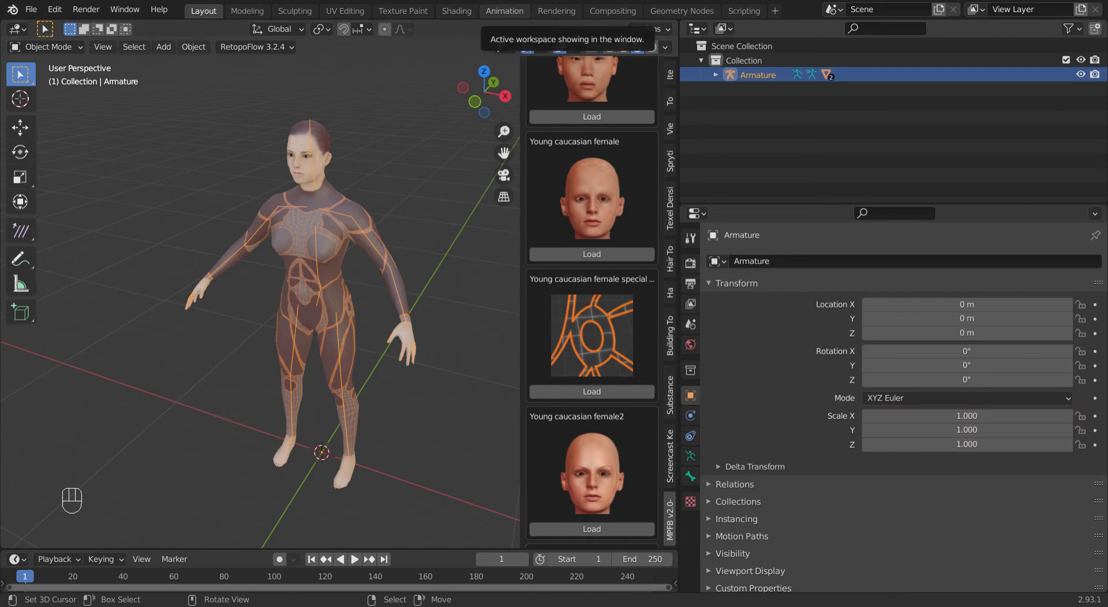
click(31, 9)
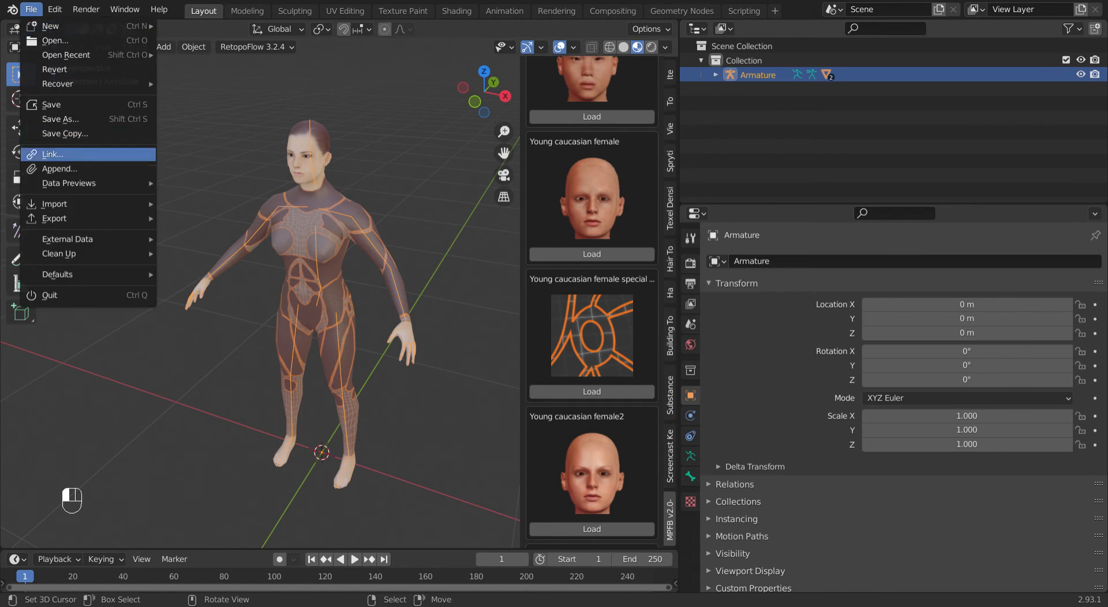
click(60, 169)
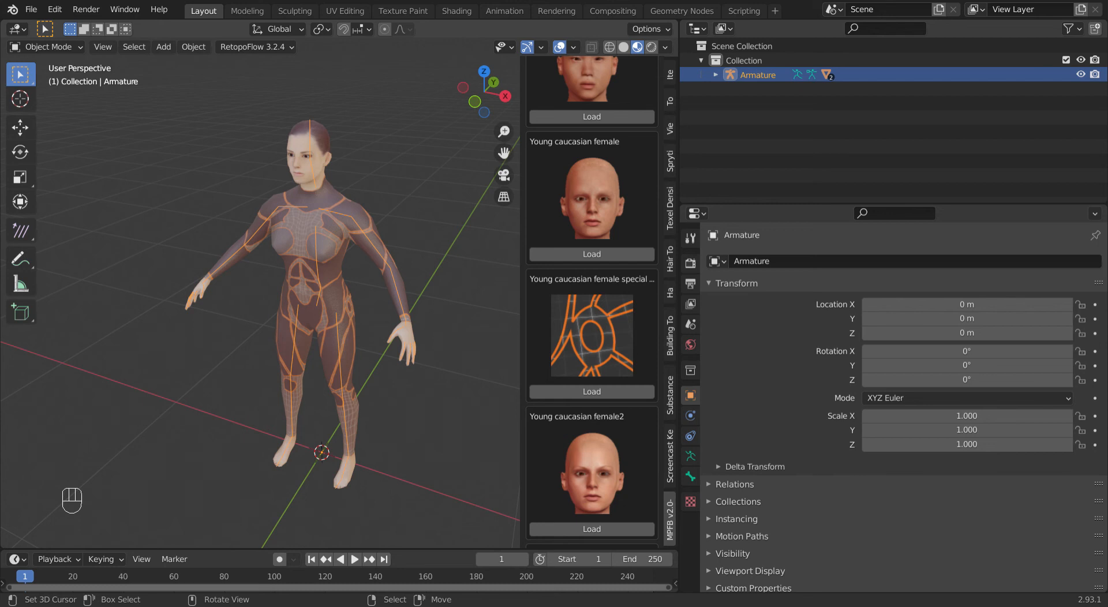
- Clear the selection, reselect the armature, and show the Action Editor in the Animation workspace
key(alt+a)
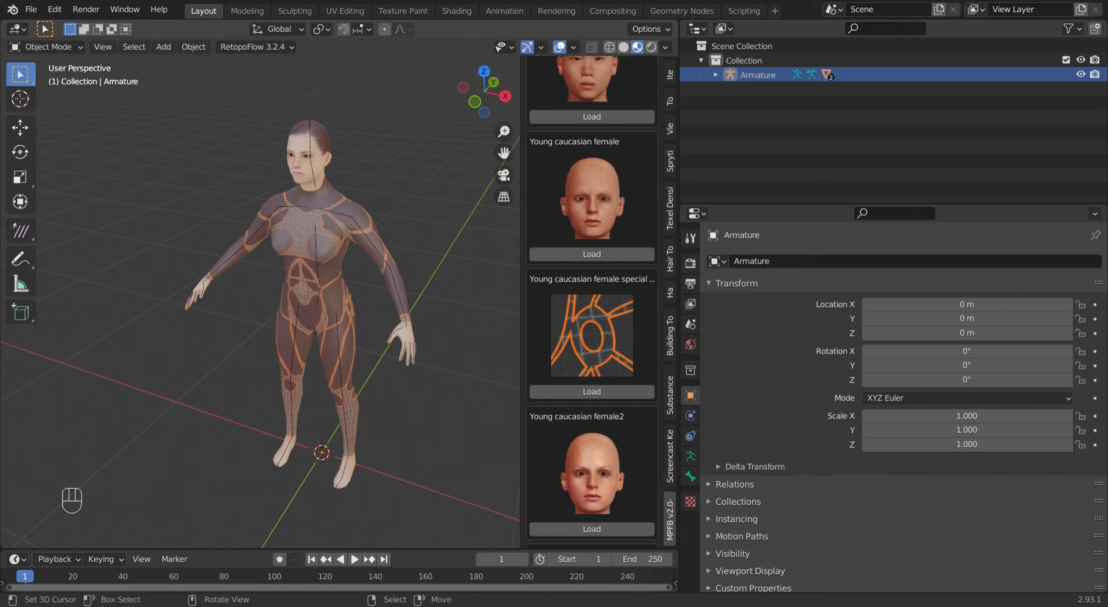
right_click(340, 358)
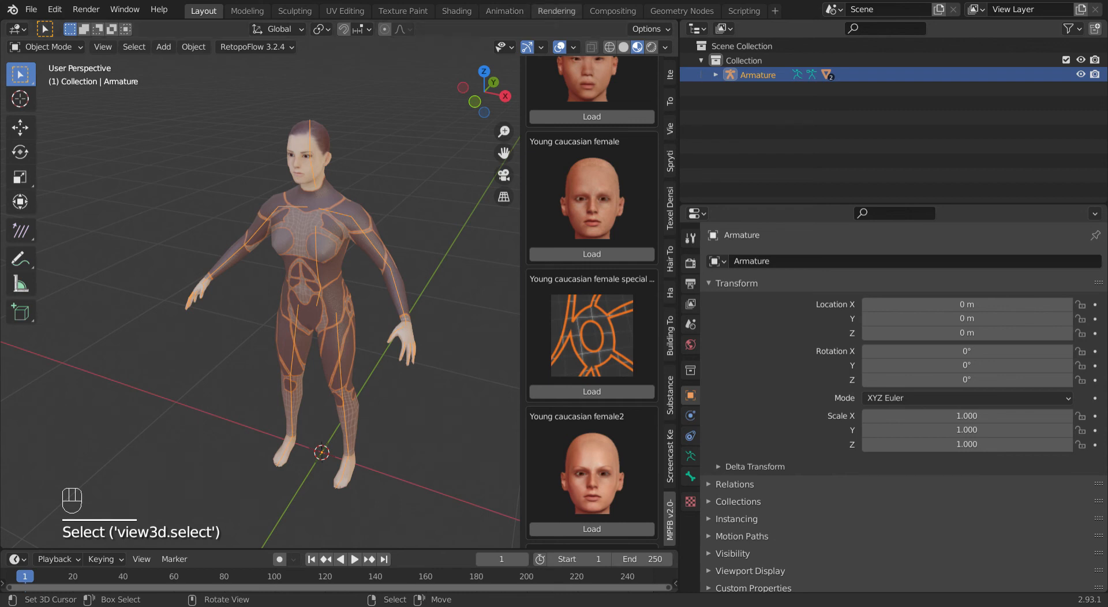
click(504, 10)
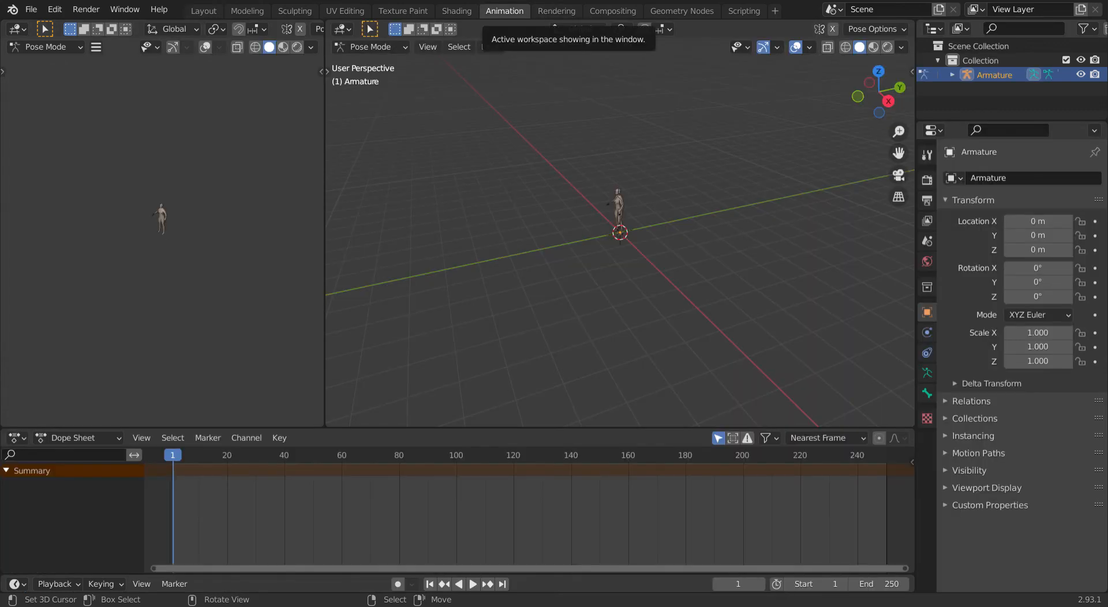
click(79, 437)
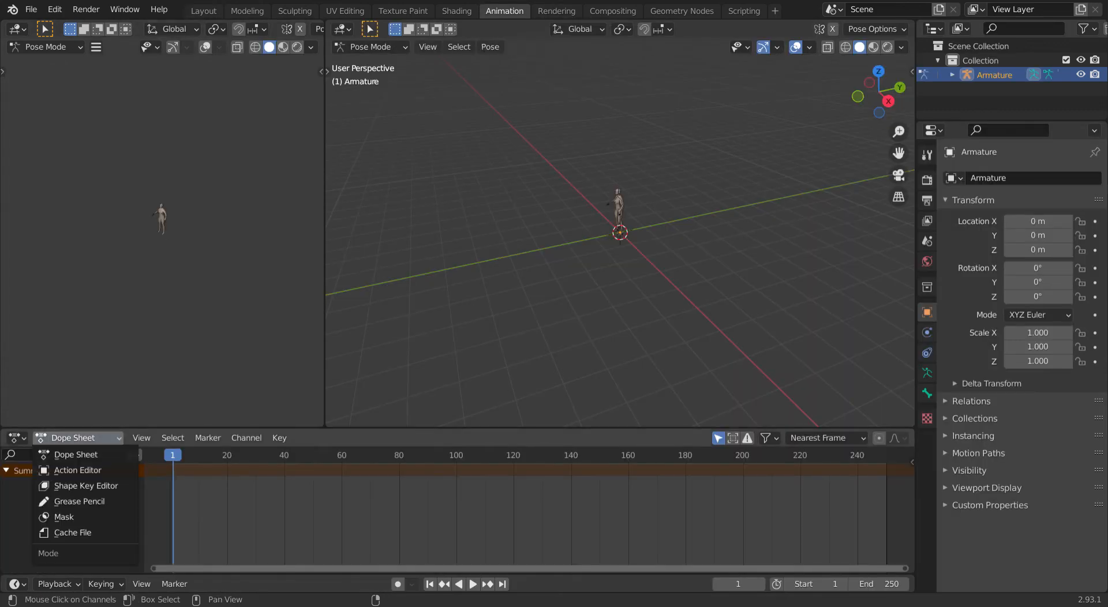
click(78, 470)
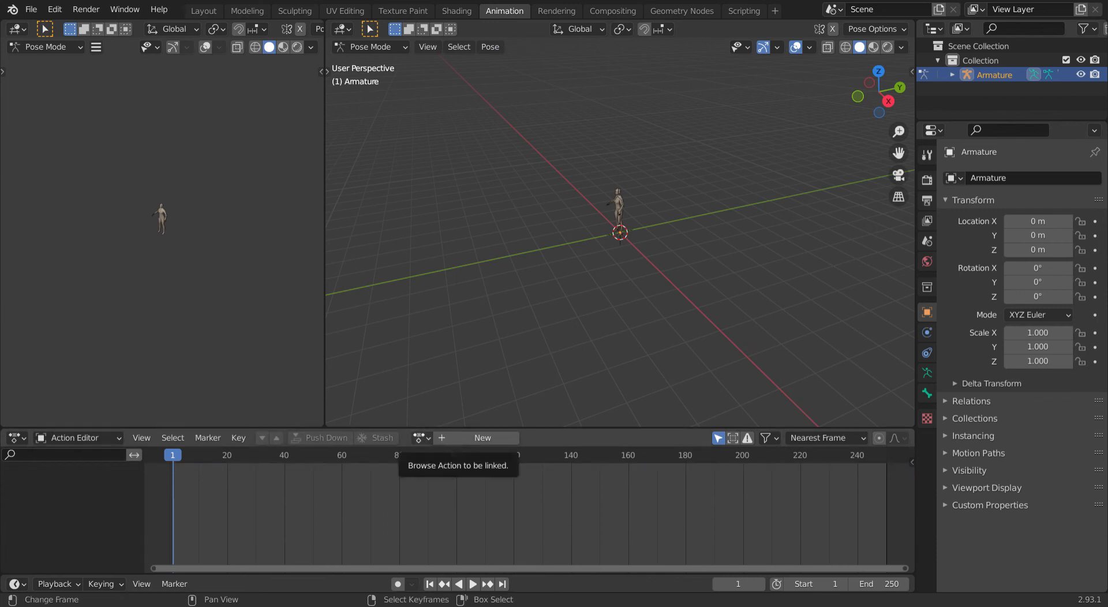
- Assign the backwards action to the armature and protect it with a fake user
click(421, 437)
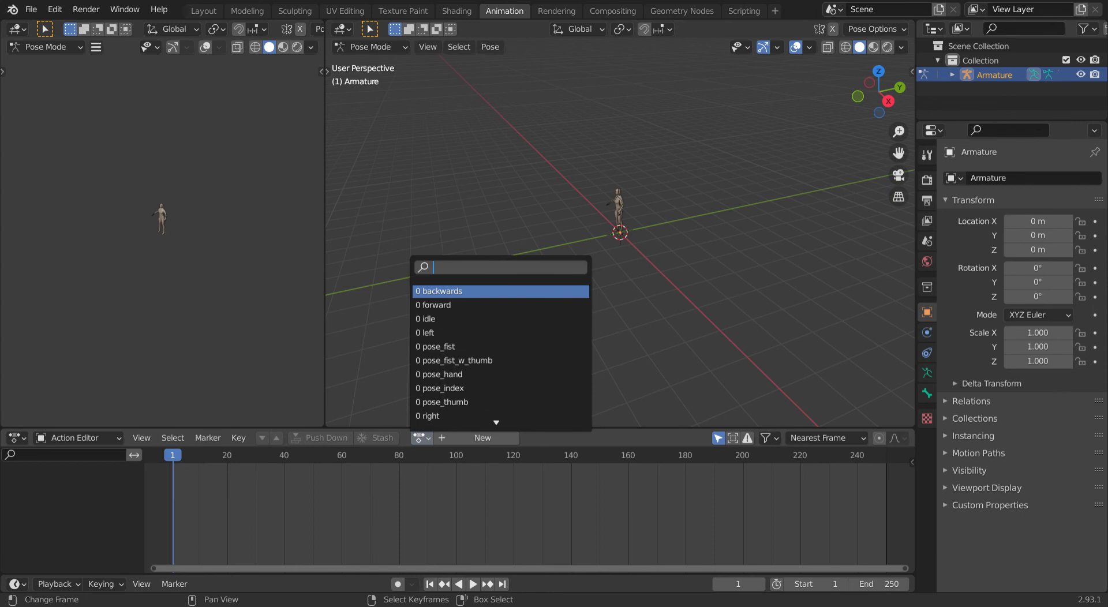
click(443, 292)
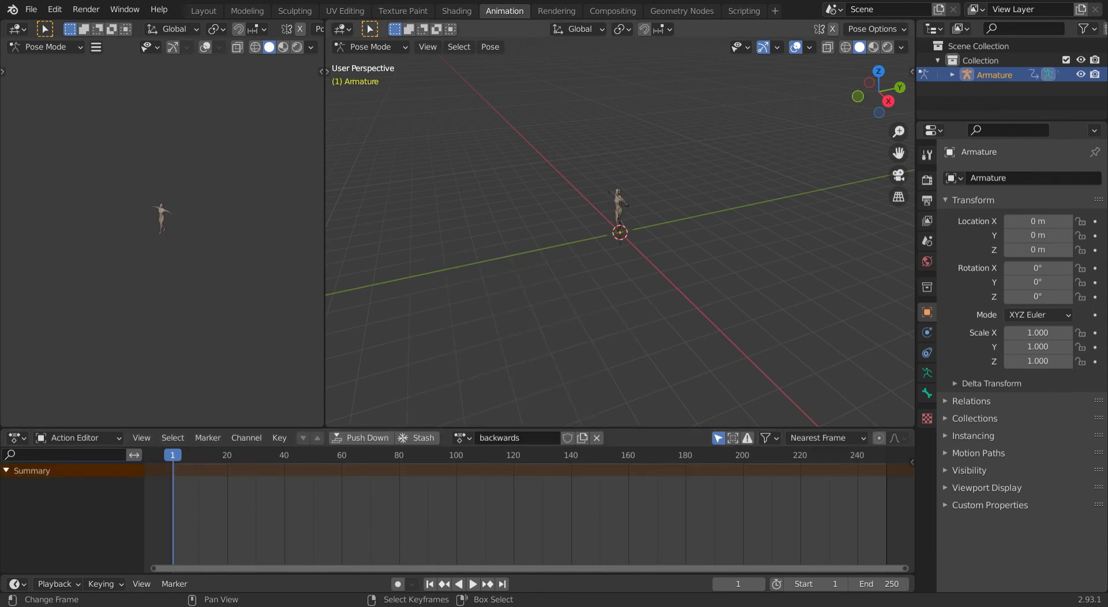
click(462, 438)
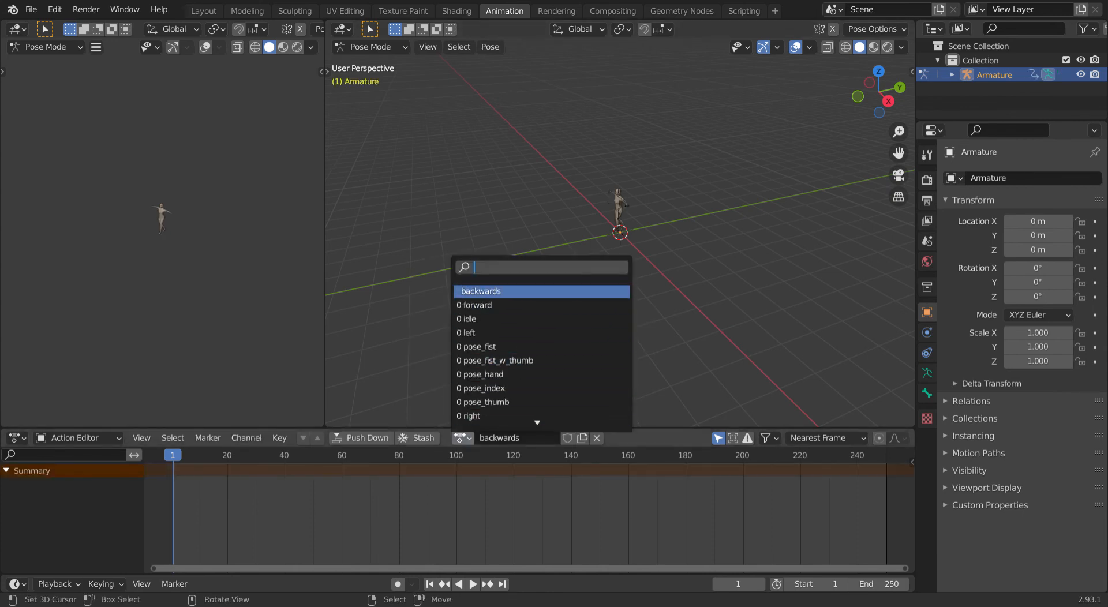
click(490, 292)
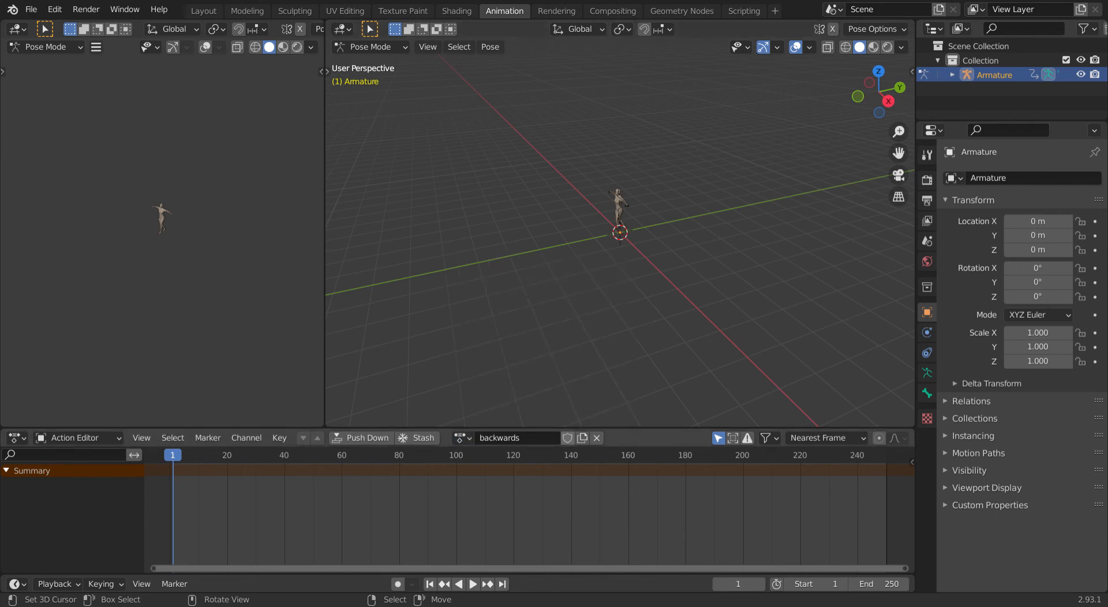
click(567, 438)
- Assign the forward and idle actions one after the other, giving each a fake user
click(462, 438)
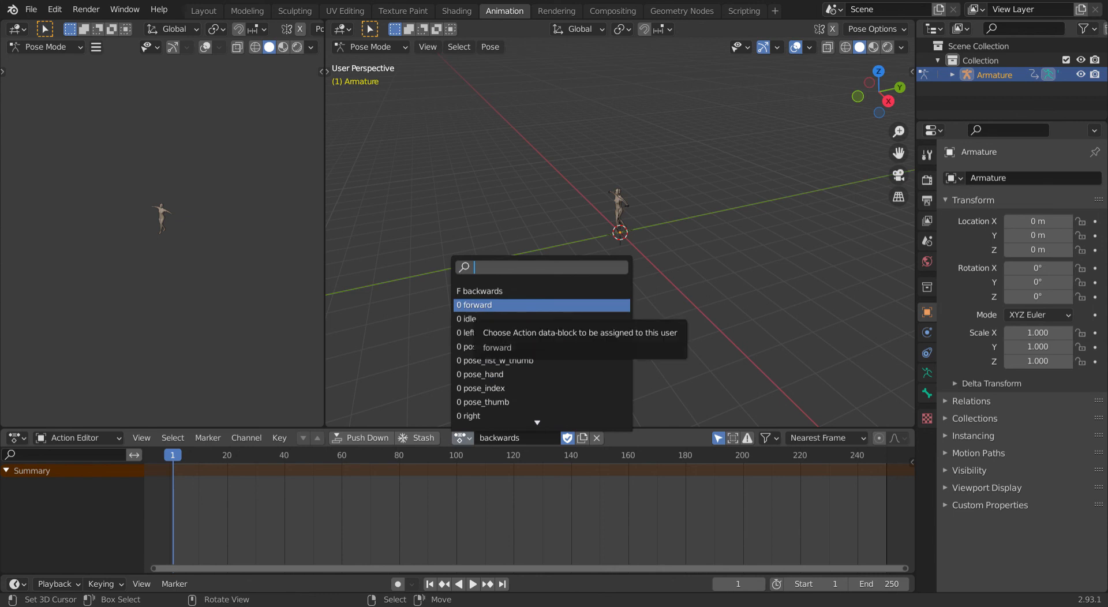
click(483, 305)
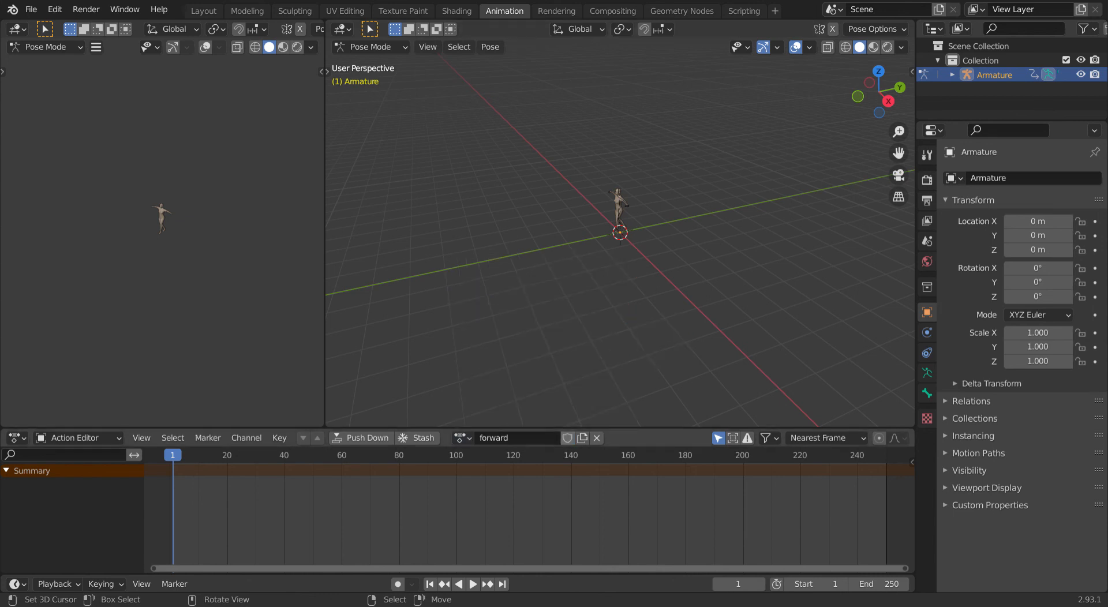
click(462, 438)
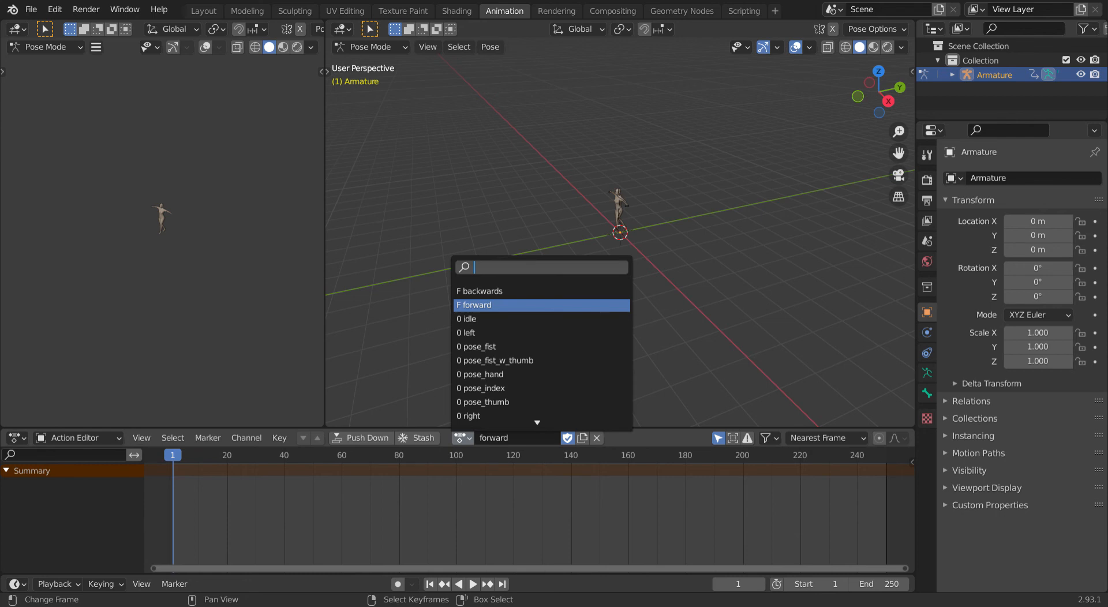
click(484, 319)
click(567, 438)
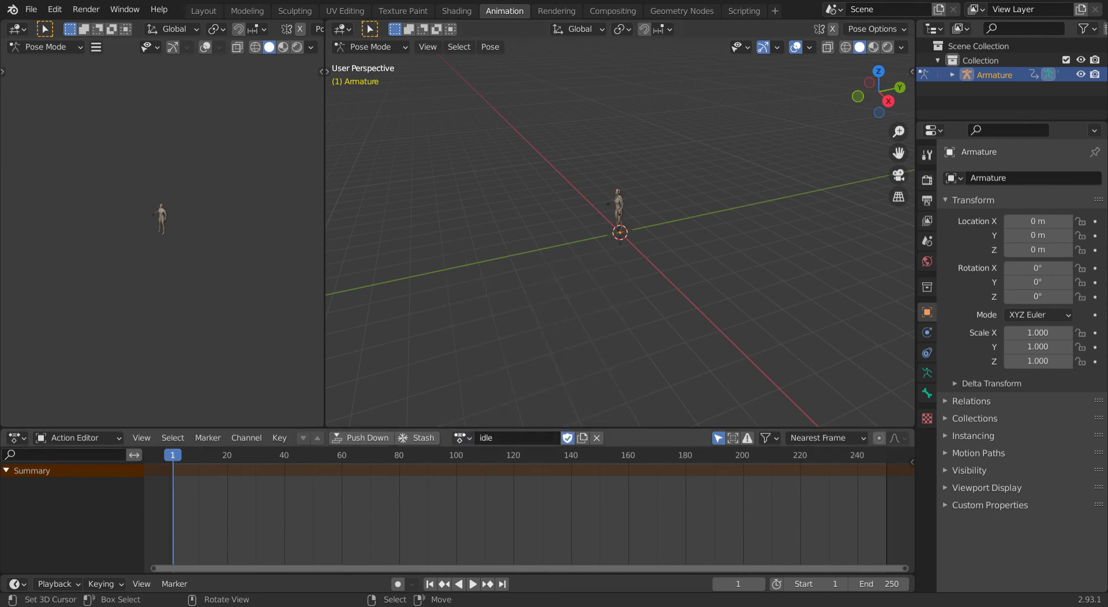
- Give fake users to the left, pose_fist and pose_fist_w_thumb actions by assigning each to the armature in turn
click(462, 438)
click(484, 332)
click(462, 438)
click(483, 347)
click(462, 438)
click(485, 360)
- Assign pose_hand, pose_index and pose_thumb to the armature in turn and protect each action with a fake user
click(462, 438)
click(484, 375)
click(567, 438)
click(462, 437)
click(485, 388)
click(462, 438)
click(485, 401)
- Load the right, sit_bicycle and sit_bicycle_idle actions in turn and enable a fake user on each
click(462, 438)
click(488, 415)
click(568, 438)
click(462, 438)
click(491, 377)
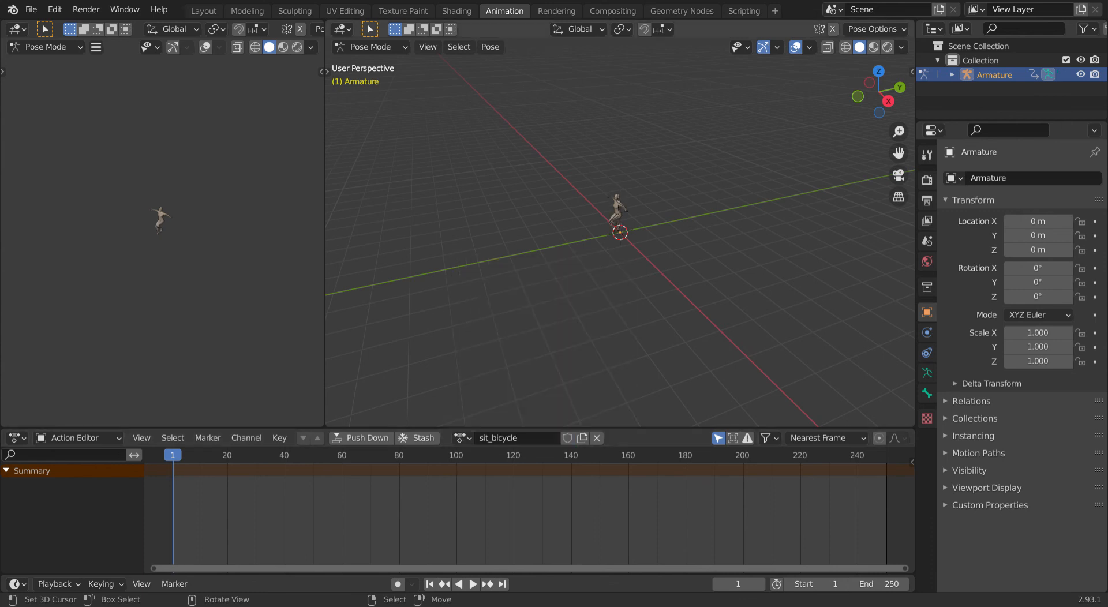
click(462, 438)
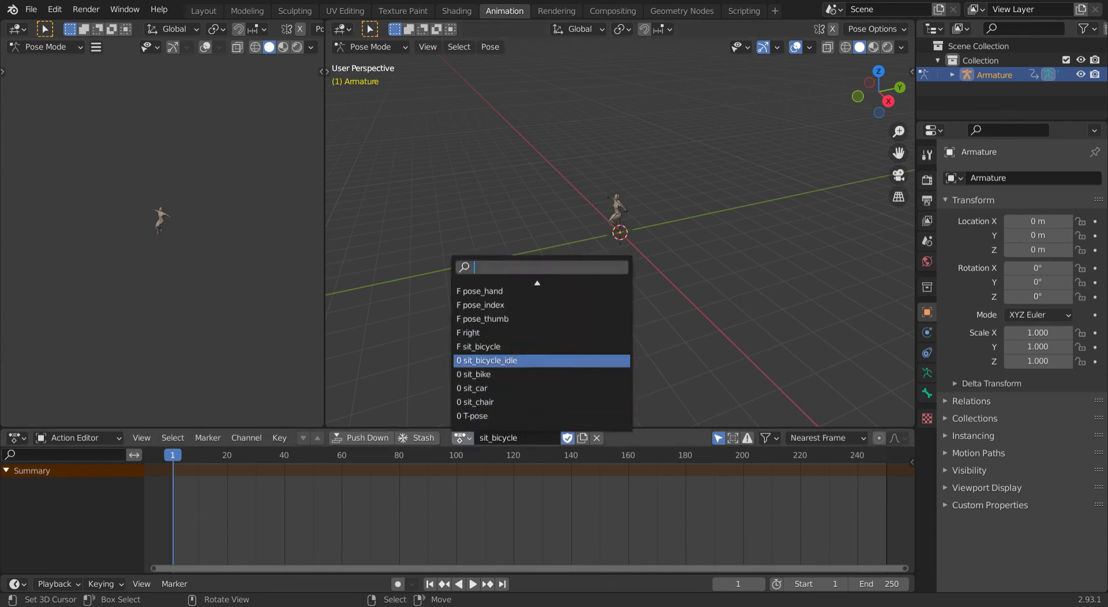
click(491, 362)
click(568, 438)
- Assign the sit_bike and sit_car actions in turn, enabling a fake user for both
click(462, 438)
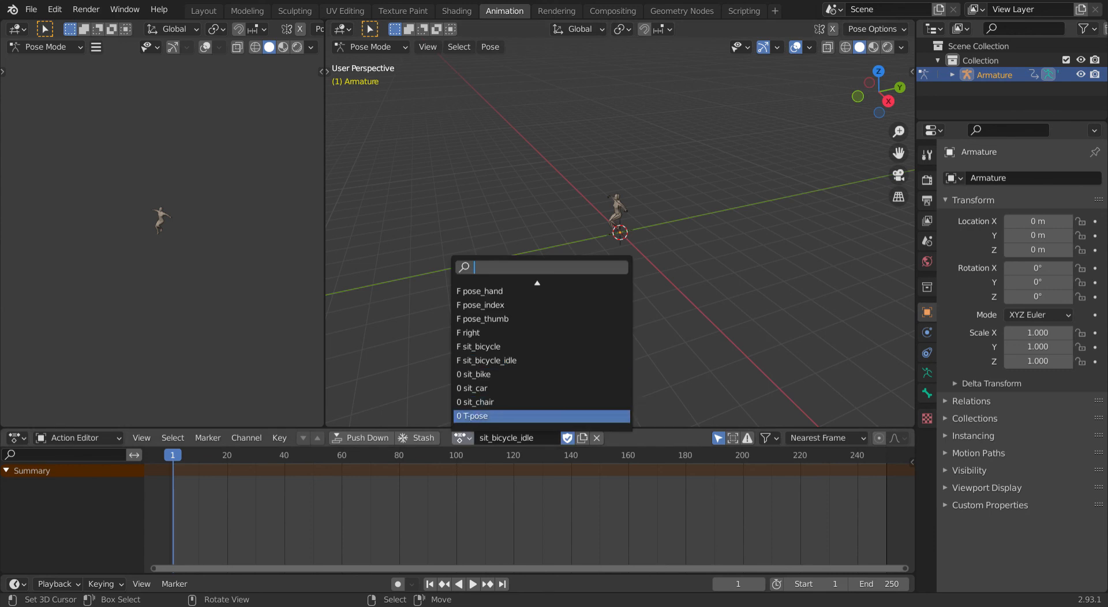
click(479, 374)
click(568, 438)
click(462, 438)
click(475, 387)
click(567, 438)
- Assign the sit_chair and T-pose actions in turn, enabling a fake user for both
click(463, 437)
click(475, 402)
click(568, 438)
click(463, 438)
click(474, 415)
click(568, 438)
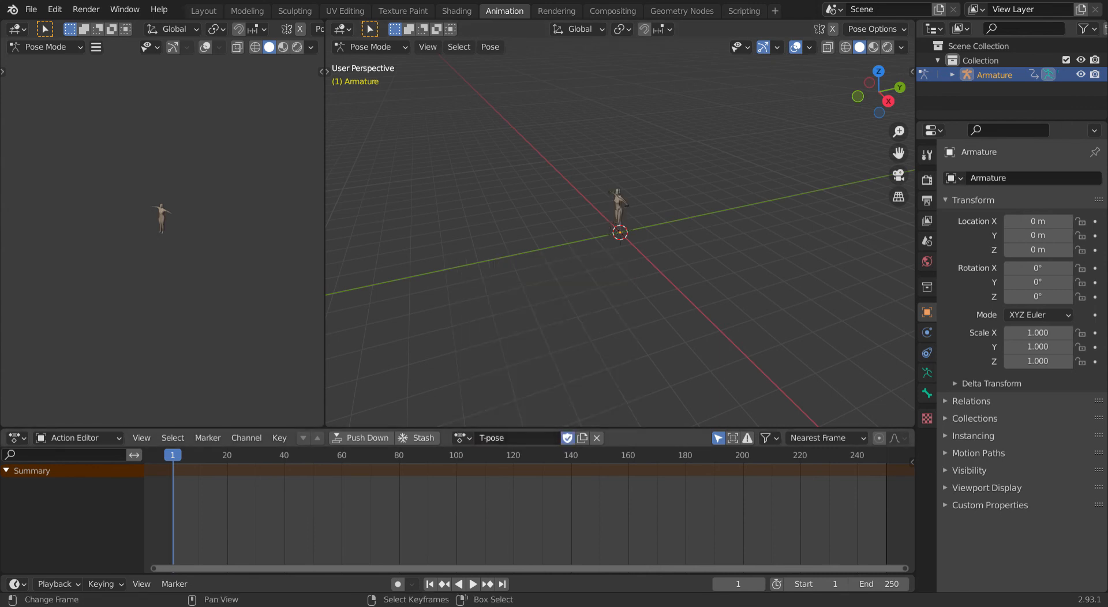
- Load the backwards action and play it back on the armature to check the character's movement
click(462, 438)
scroll(479, 347, up, 10)
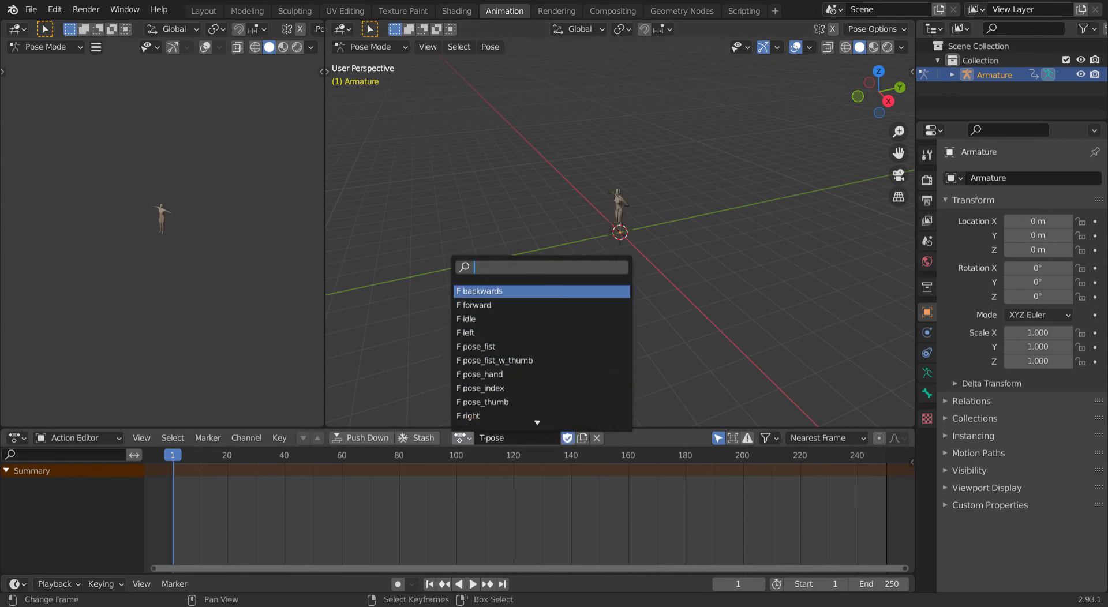
click(479, 291)
scroll(520, 231, up, 9)
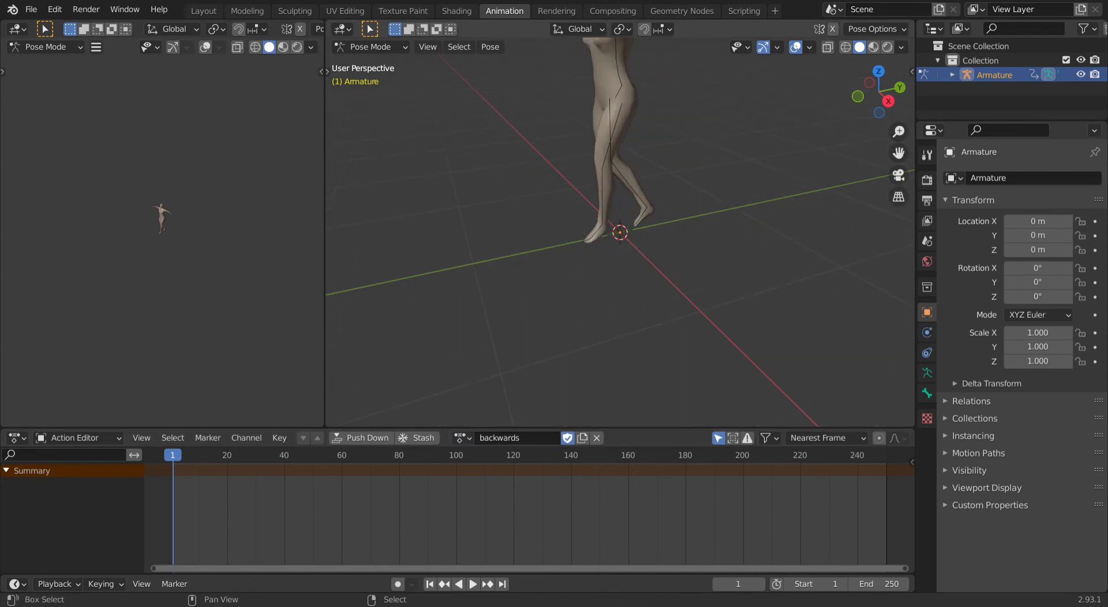
shift+drag(519, 202, 524, 378)
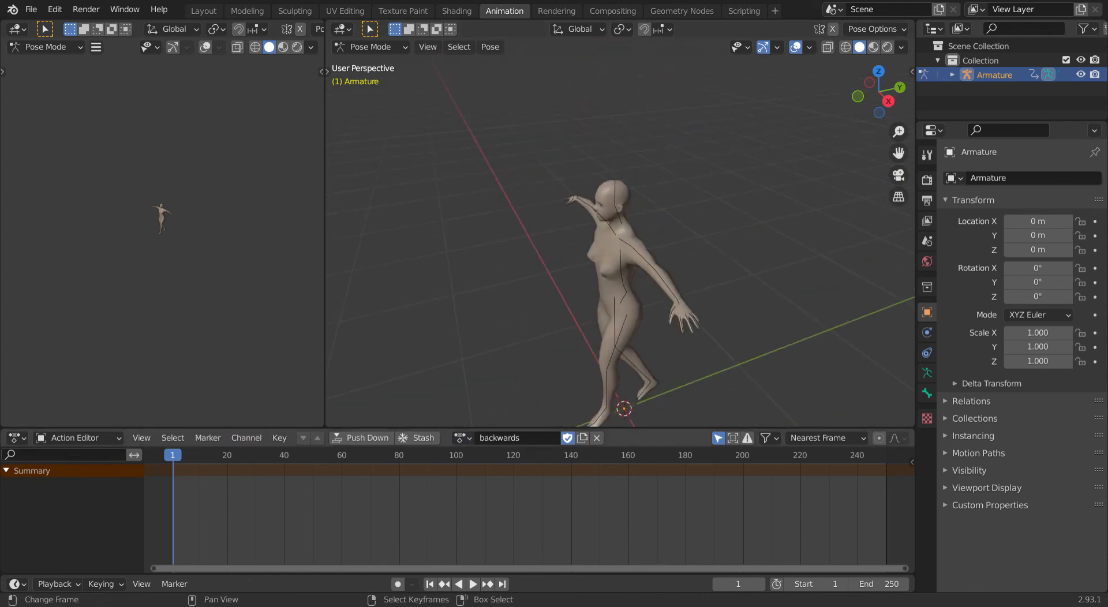
key(space)
key(Escape)
scroll(620, 243, down, 1)
- Switch the armature to Object Mode and assign the T-pose action to it
click(369, 47)
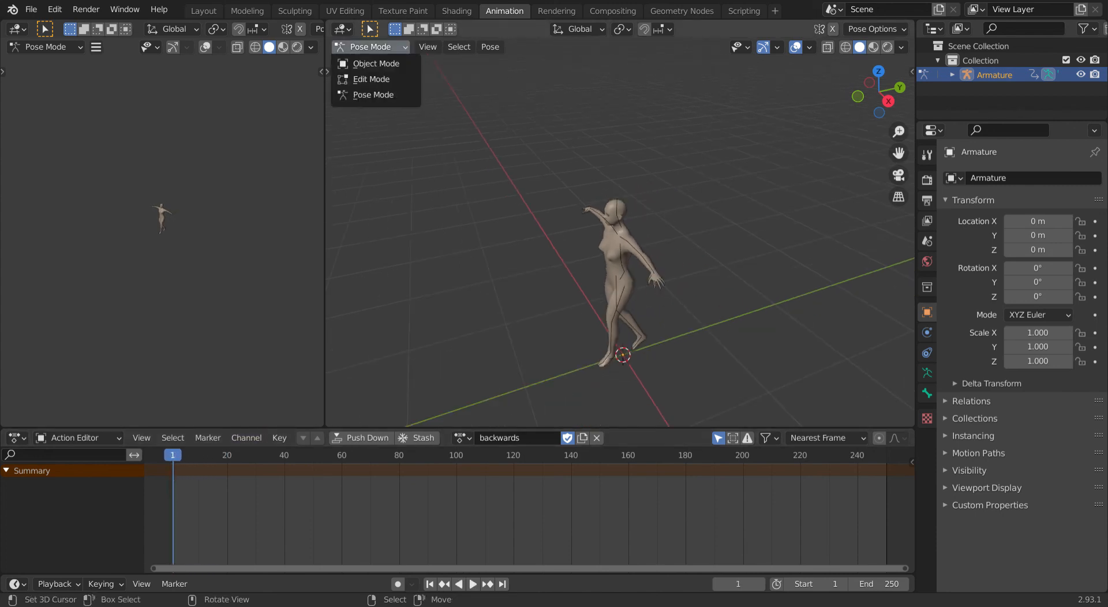
click(358, 64)
middle_drag(600, 248, 701, 232)
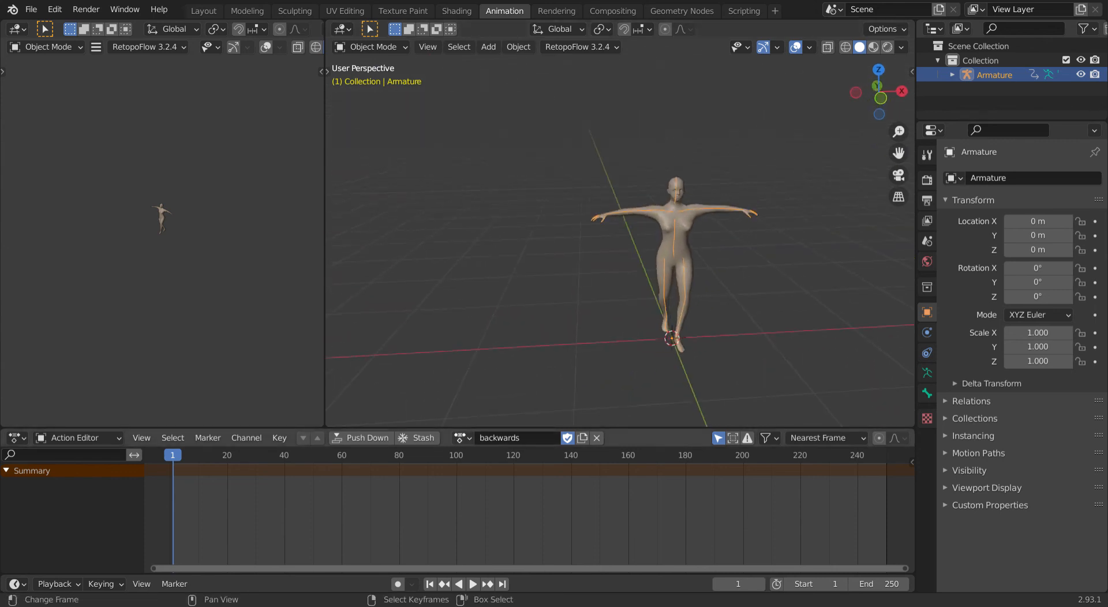
click(462, 437)
scroll(485, 417, down, 3)
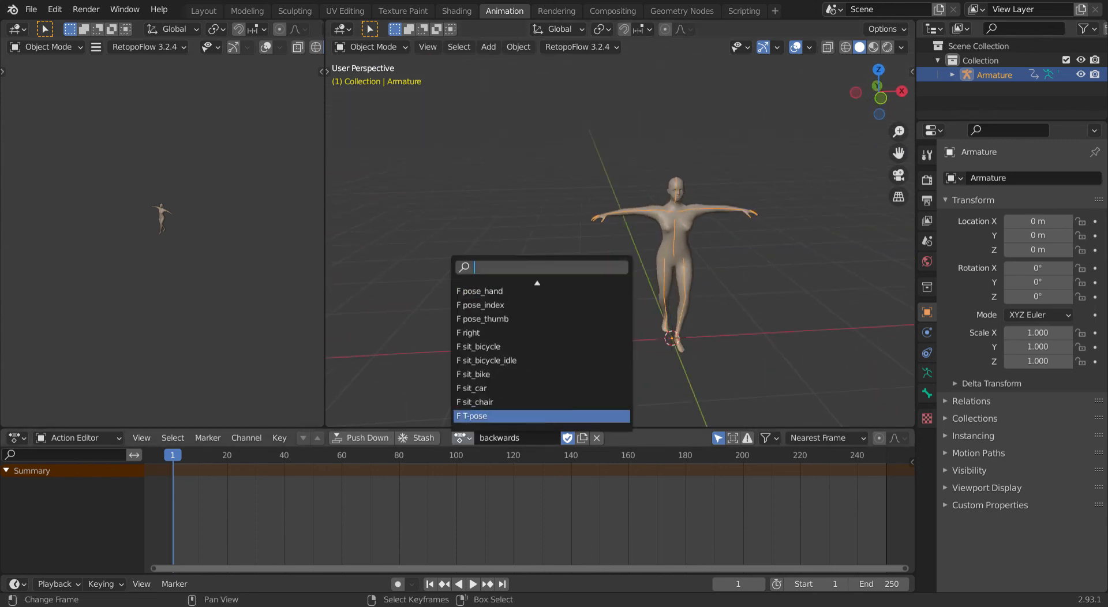
click(485, 417)
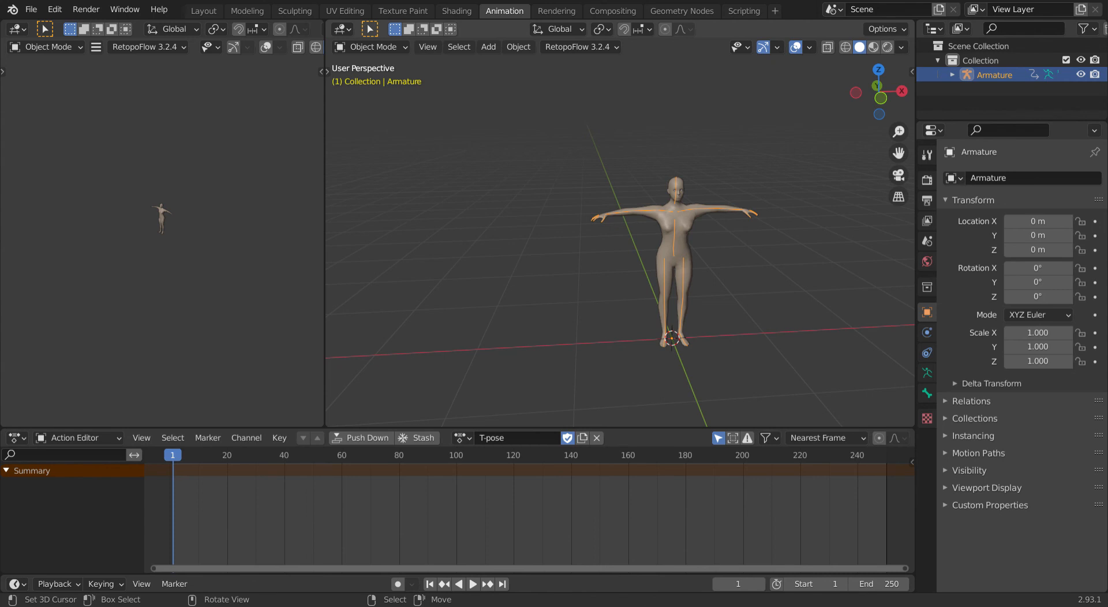
- Select the armature and its meshes and start exporting them in FBX format
middle_drag(692, 277, 663, 263)
key(a)
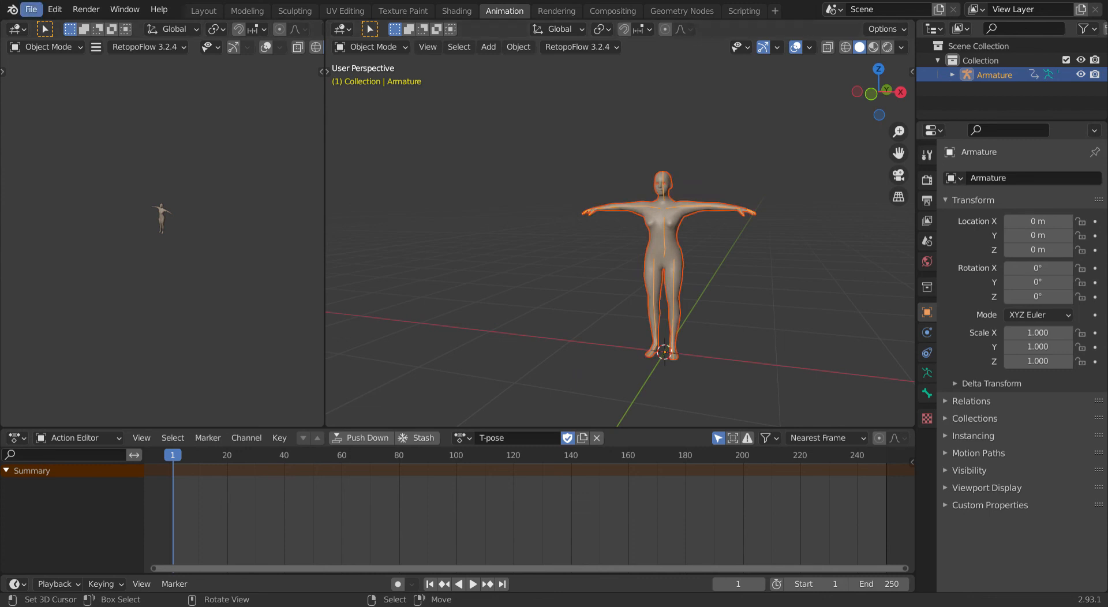
click(31, 9)
mouse_move(153, 218)
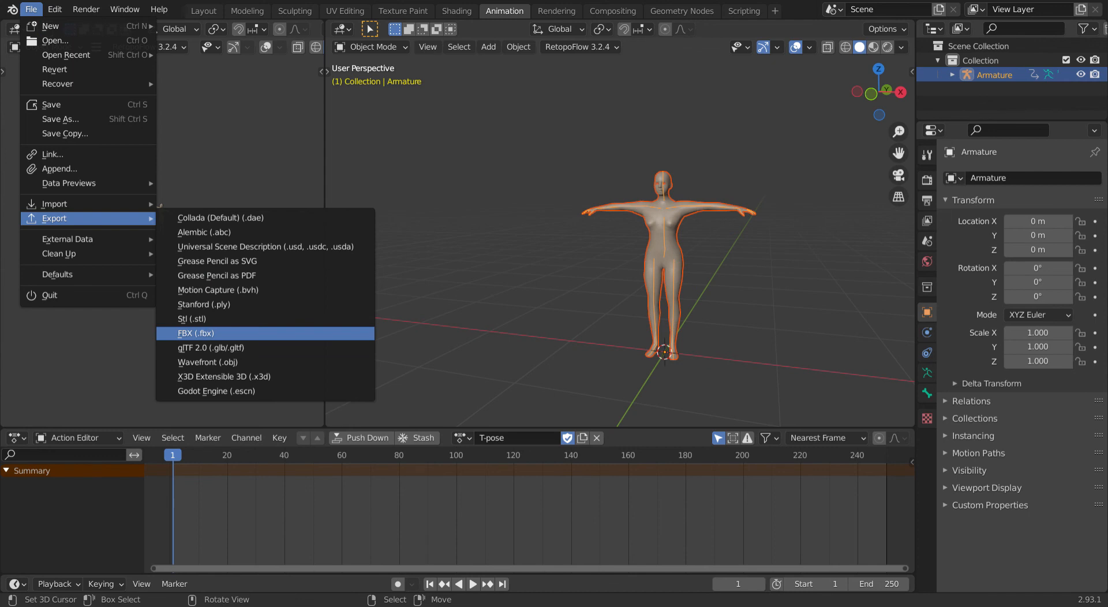
click(195, 333)
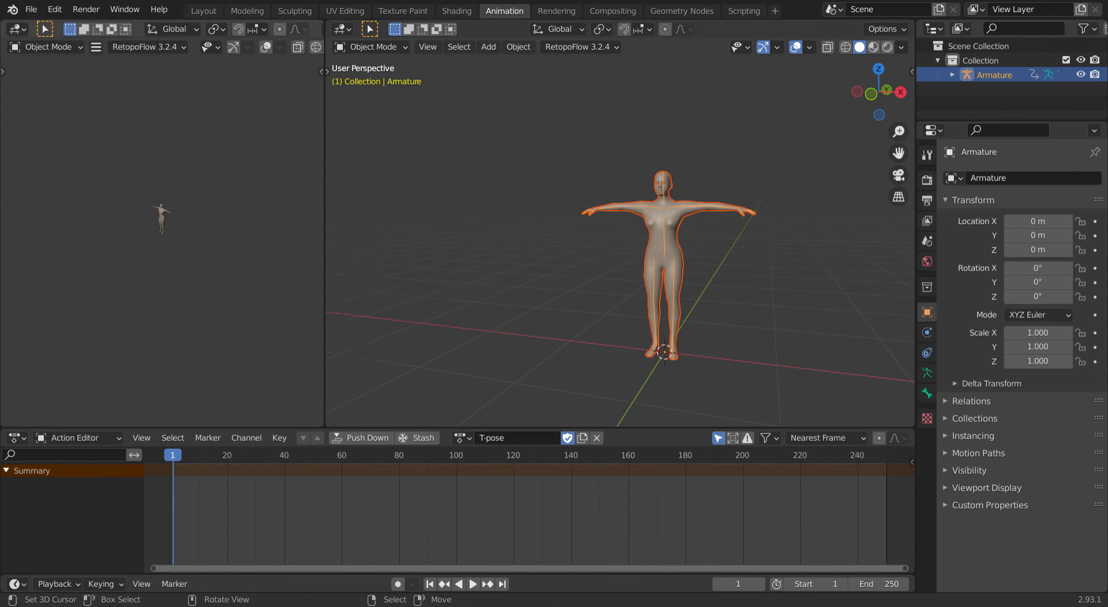